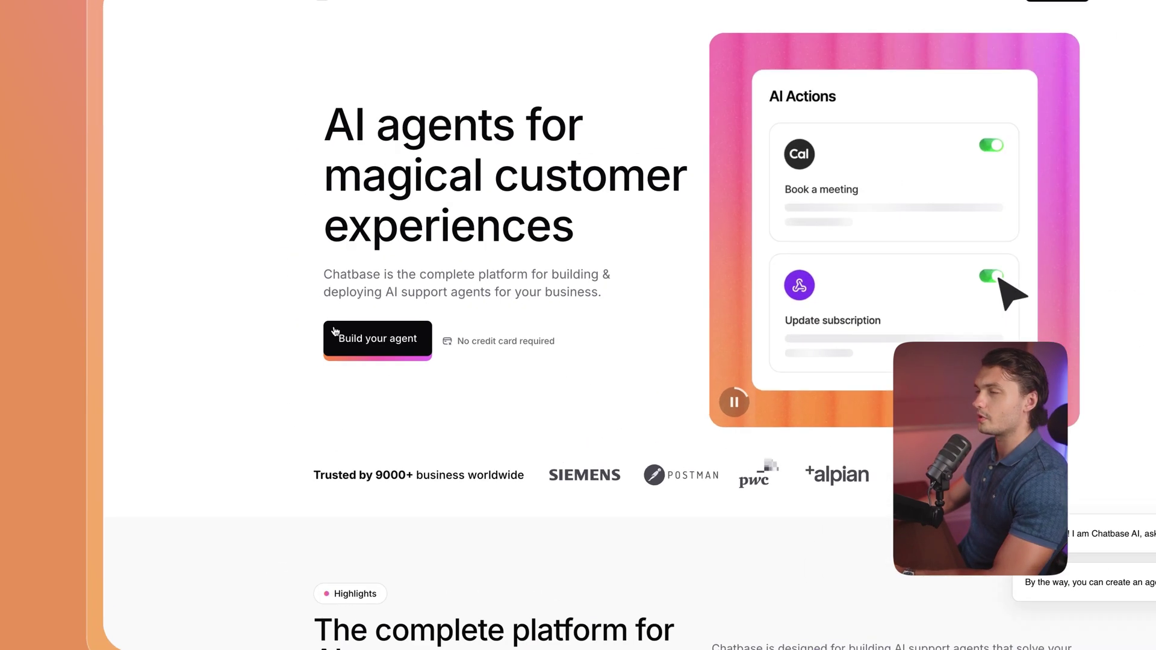
Start building a new agent from the Chatbase homepage to reach the Files sources page.
{"action": "left_click", "coordinate": [358, 342]}
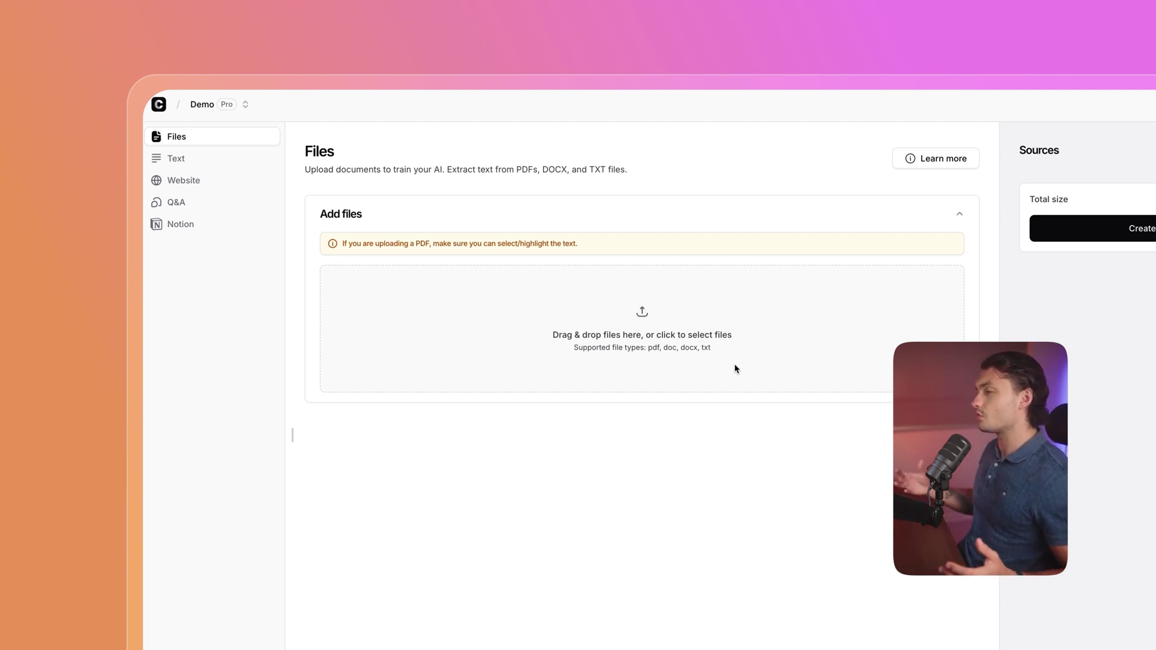
Upload Focus Flow Faq Guide.pdf, Product Guide.pdf and Focus-Flow-Research.pdf, checking a file's options without deleting.
{"action": "left_click_drag", "start_coordinate": [490, 338], "coordinate": [551, 308]}
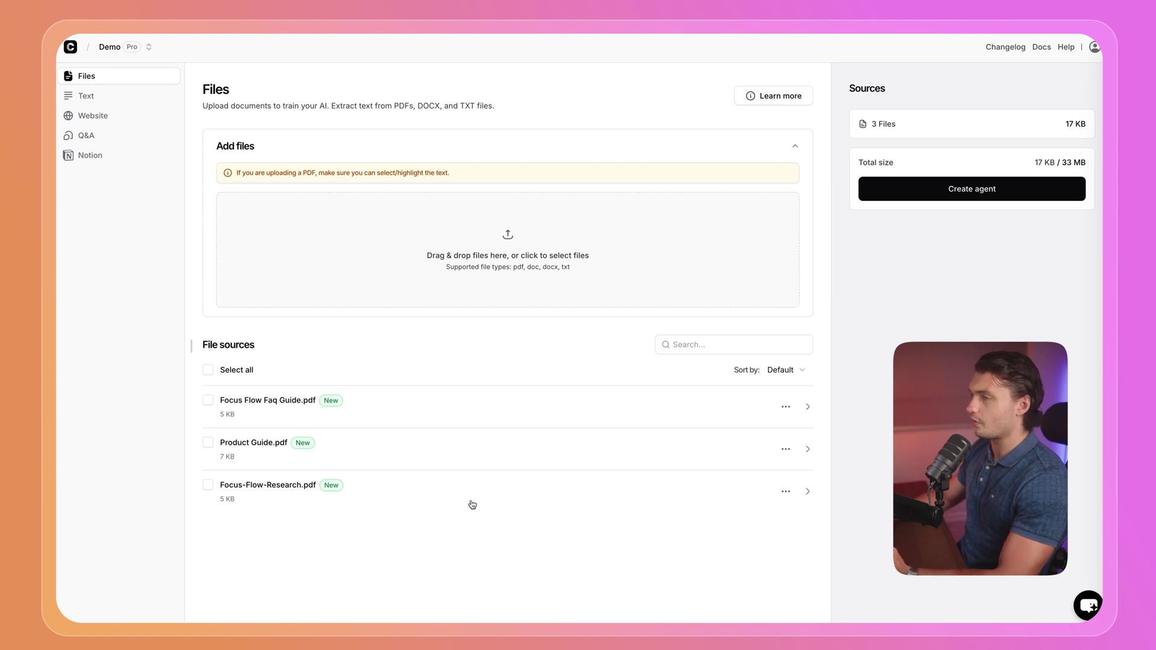
{"action": "left_click", "coordinate": [784, 493]}
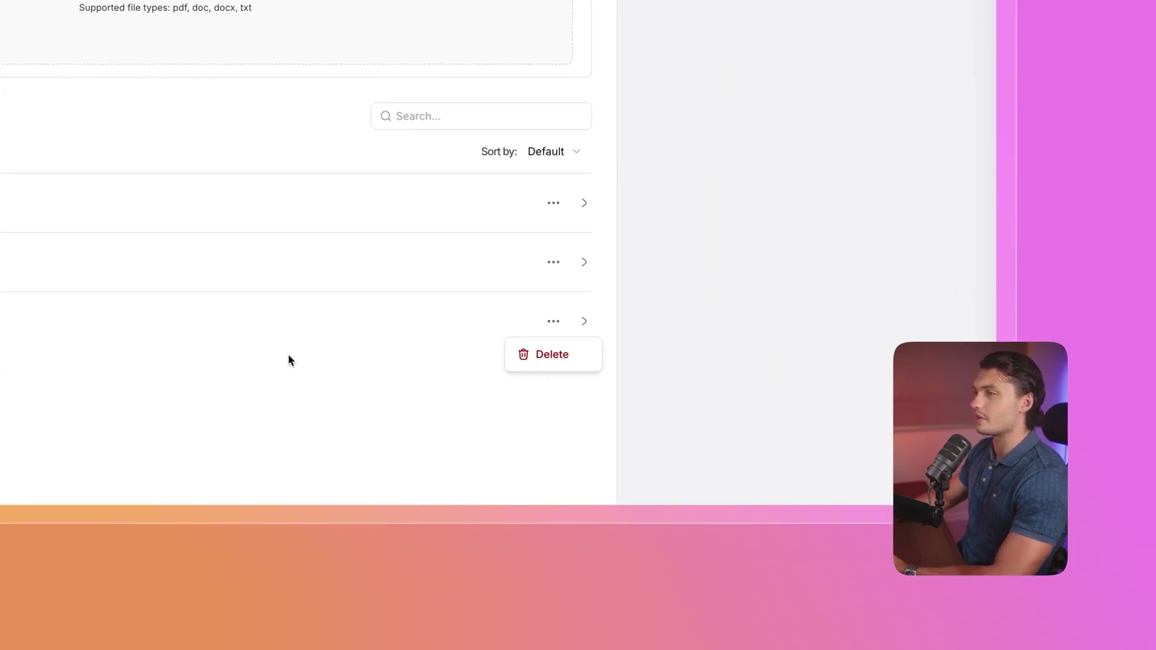
{"action": "left_click", "coordinate": [288, 360]}
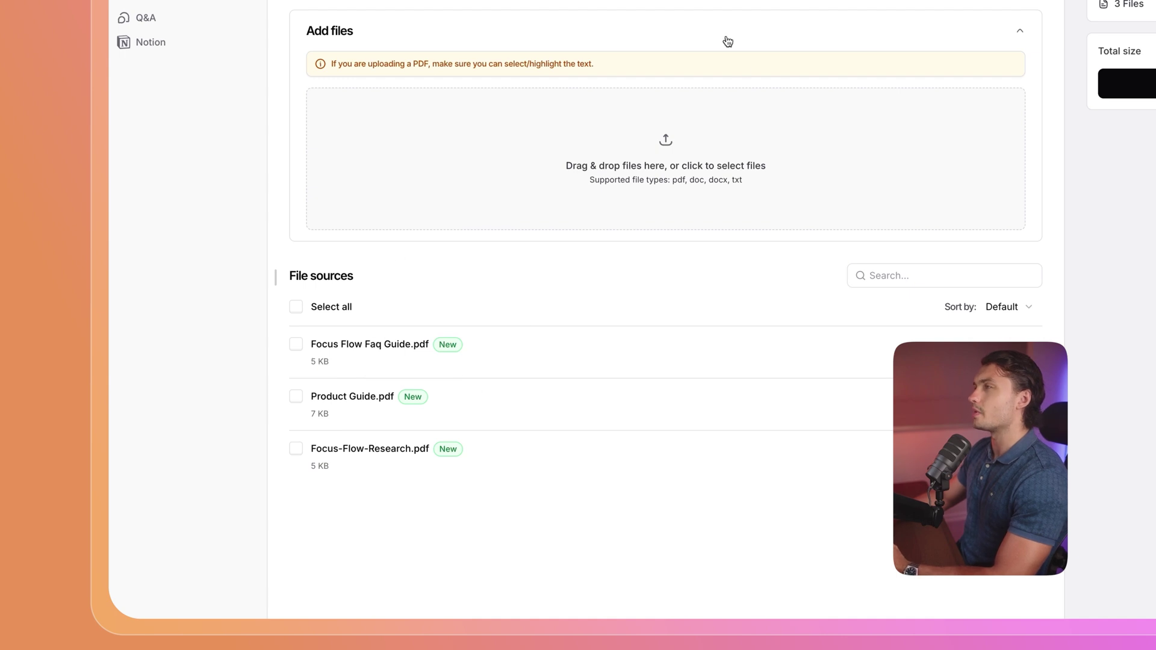
Go to the Text source page and place the cursor in the snippet title and body.
{"action": "left_click", "coordinate": [184, 52]}
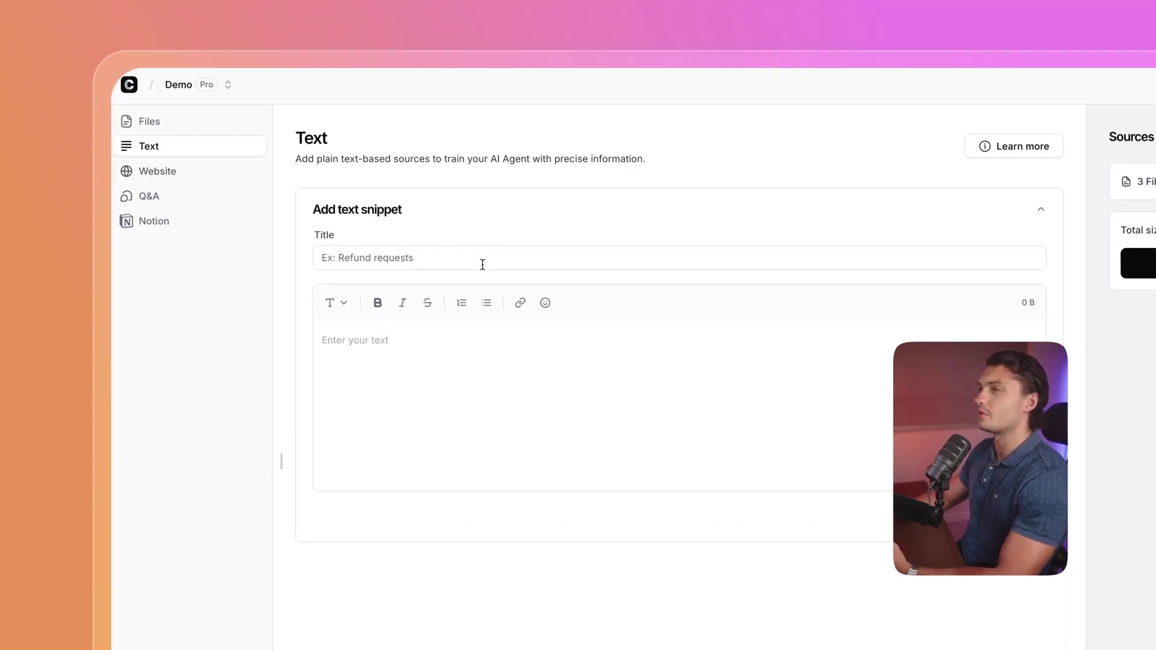
{"action": "left_click", "coordinate": [403, 264]}
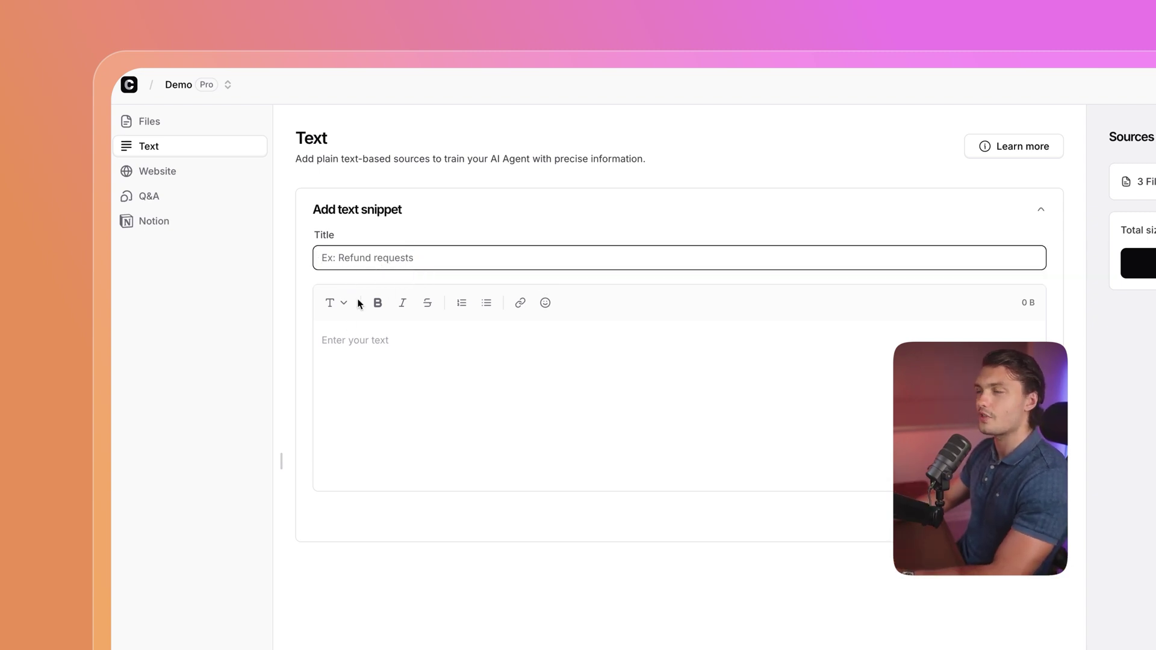
{"action": "left_click", "coordinate": [406, 339]}
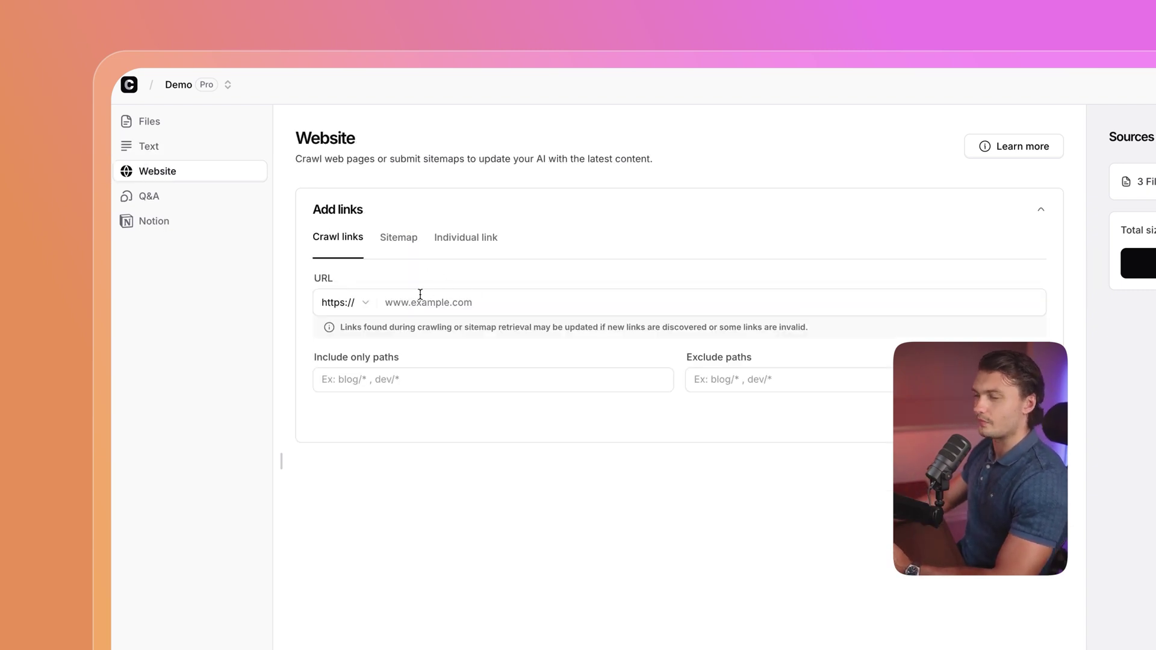
Switch Website to Individual link and add the Focus Flow home and research page URLs.
{"action": "left_click", "coordinate": [392, 304]}
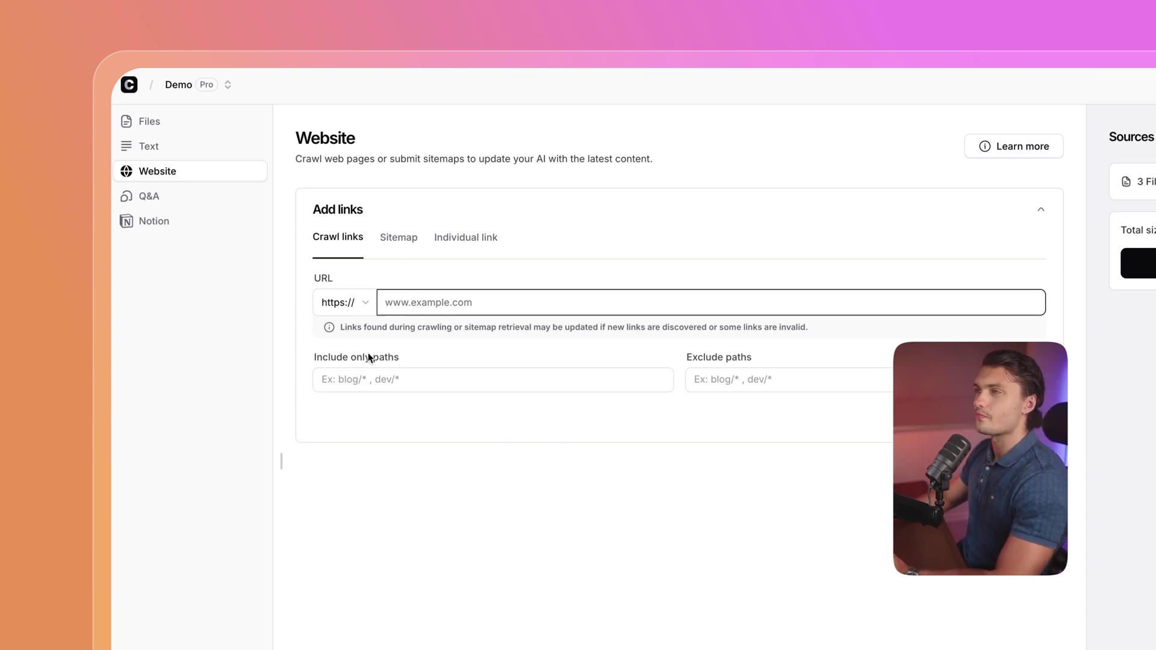
{"action": "left_click", "coordinate": [467, 237]}
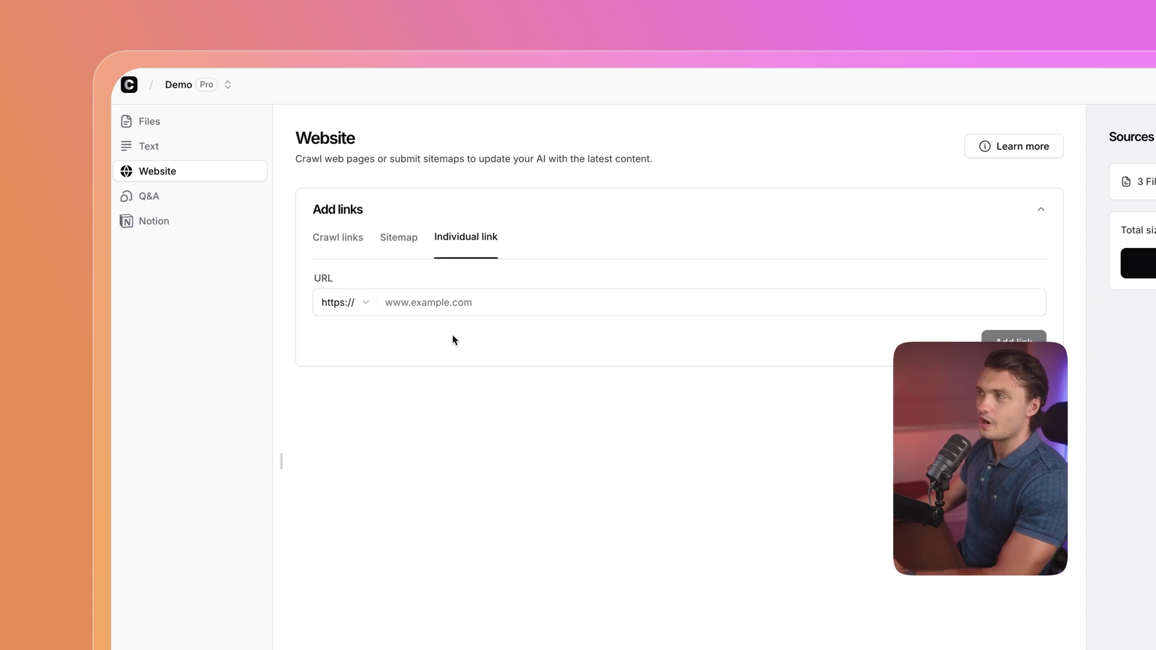
{"action": "type", "text": "focus-flow-g.replit.app/"}
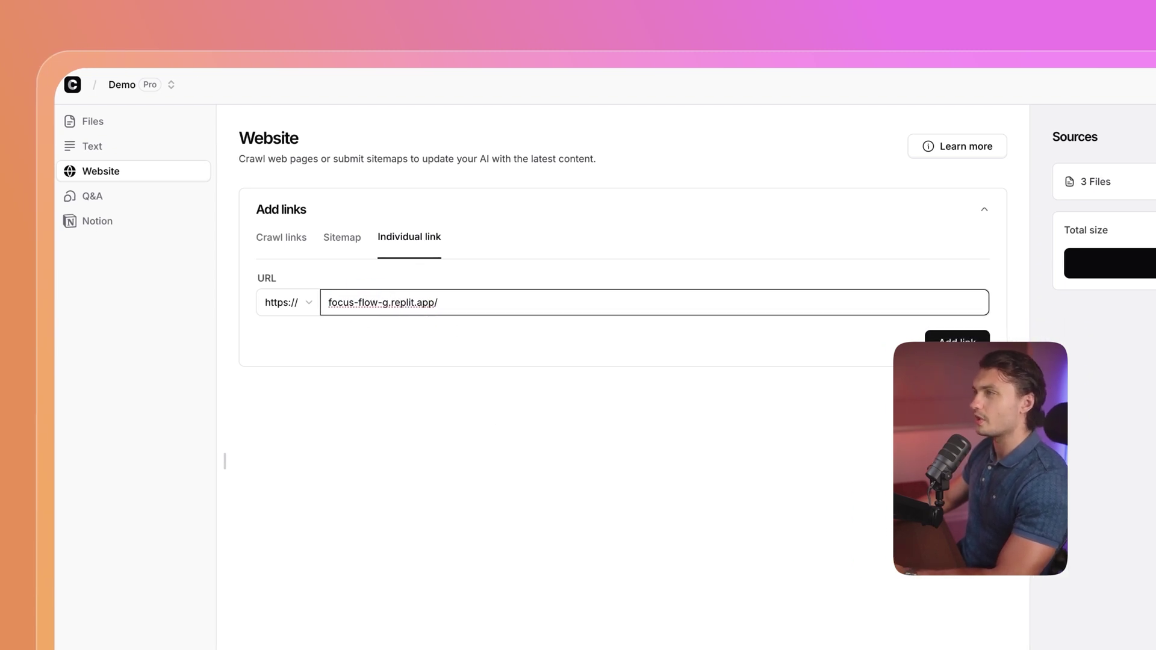
{"action": "key", "text": "Return"}
{"action": "type", "text": "research"}
{"action": "key", "text": "Return"}
Add the features, pricing and executive-program page links from focus-flow-g.replit.app.
{"action": "type", "text": "focus-flow-g.replit.app/"}
{"action": "type", "text": "features"}
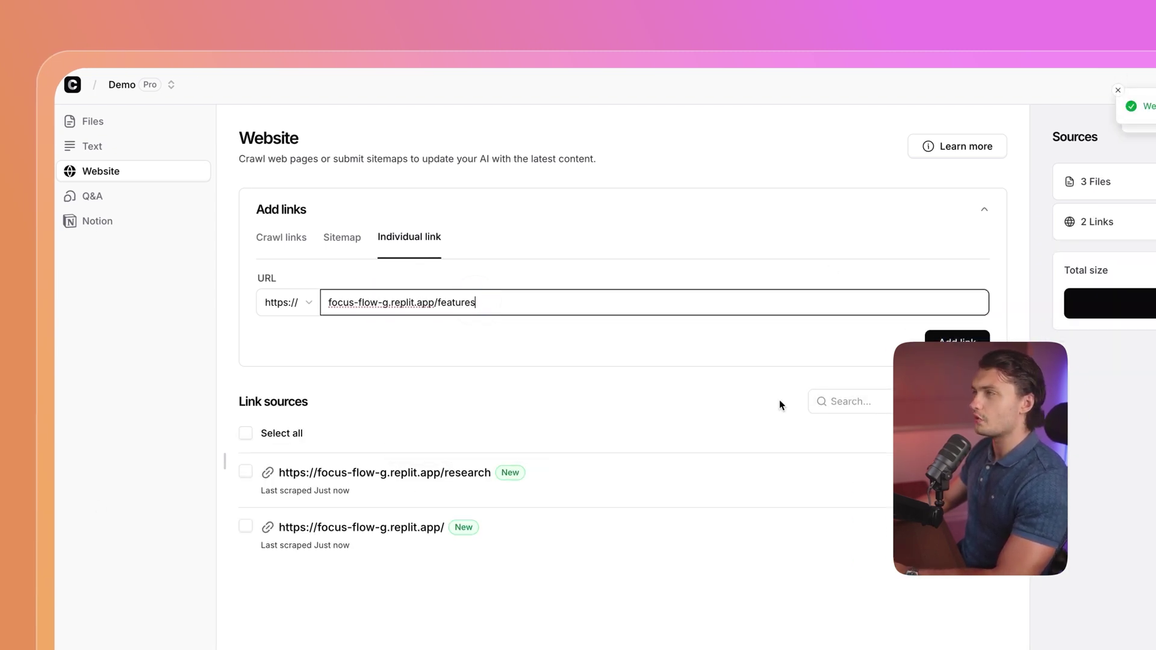
{"action": "key", "text": "Return"}
{"action": "left_click", "coordinate": [486, 308]}
{"action": "type", "text": "focus-flow-g.replit.app/"}
{"action": "type", "text": "pricing"}
{"action": "key", "text": "Return"}
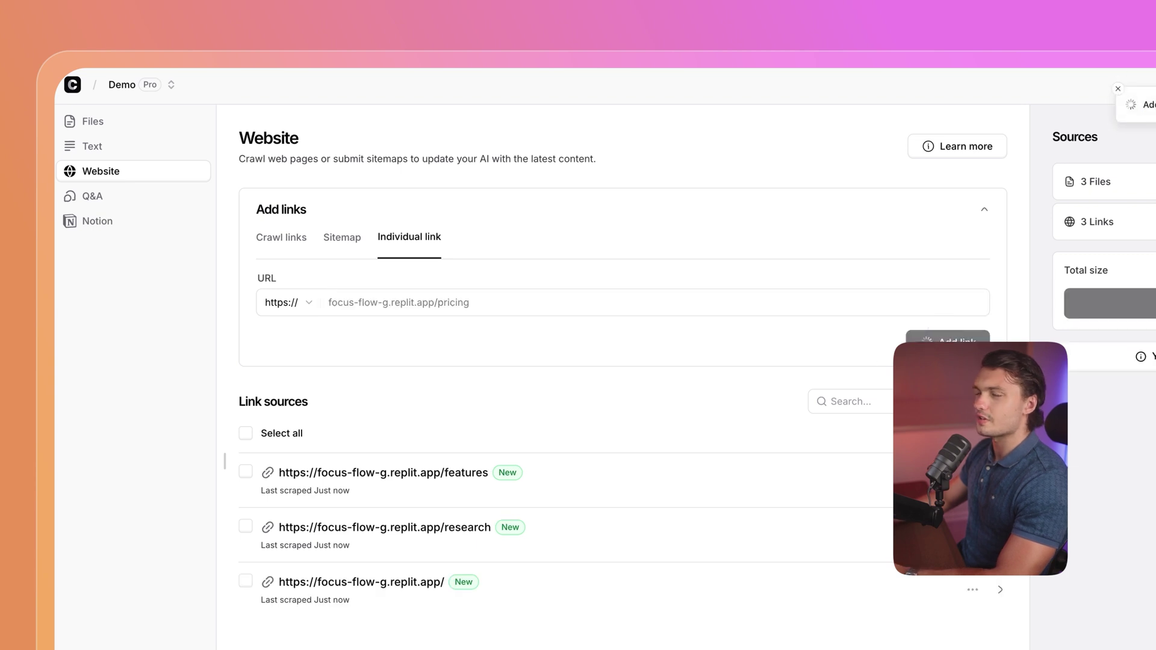
{"action": "type", "text": "focus-flow-g.replit.app/"}
{"action": "type", "text": "executive-program"}
{"action": "left_click", "coordinate": [972, 332]}
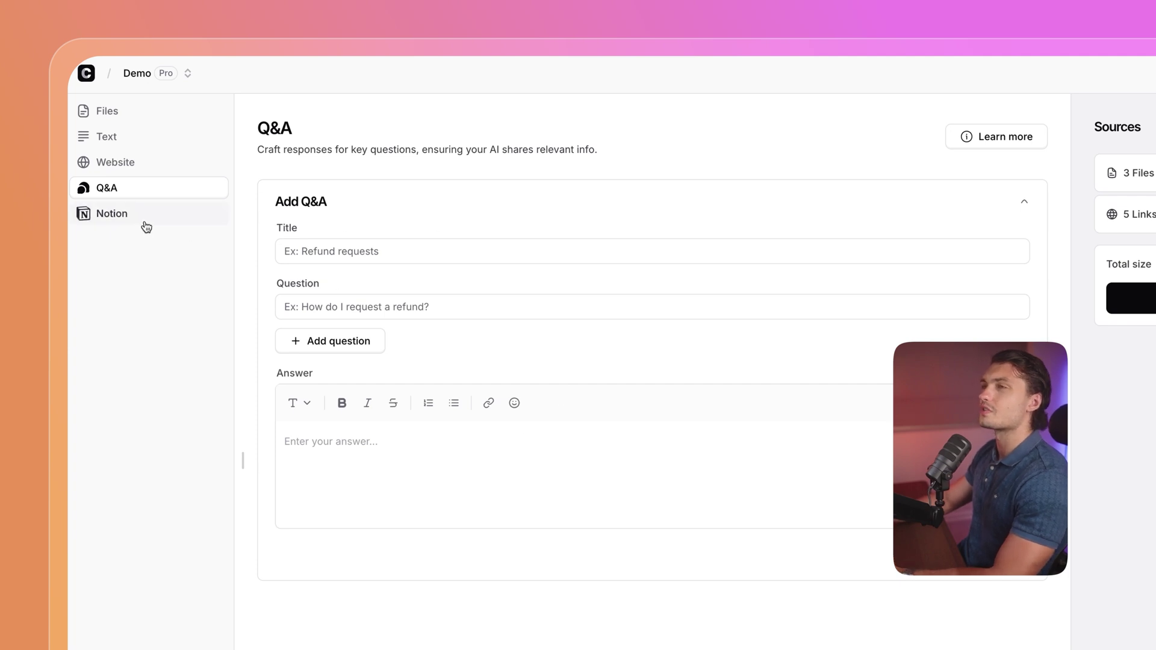
Look at the Notion import option, then go back to the Text source page.
{"action": "left_click", "coordinate": [109, 221]}
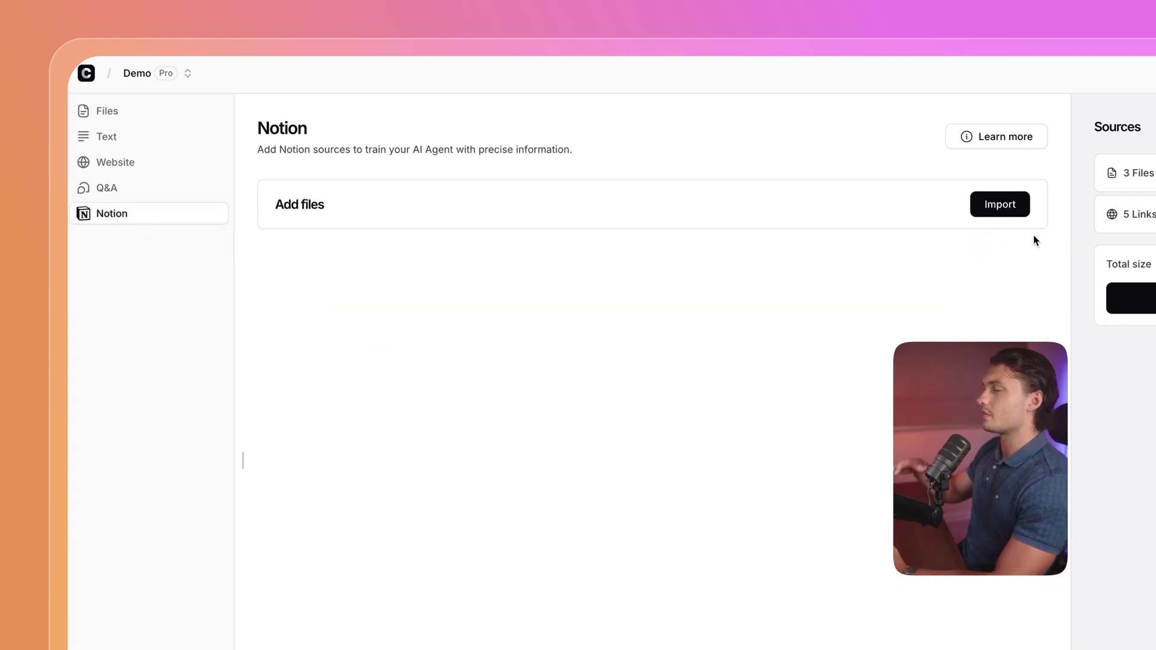
{"action": "left_click", "coordinate": [175, 139]}
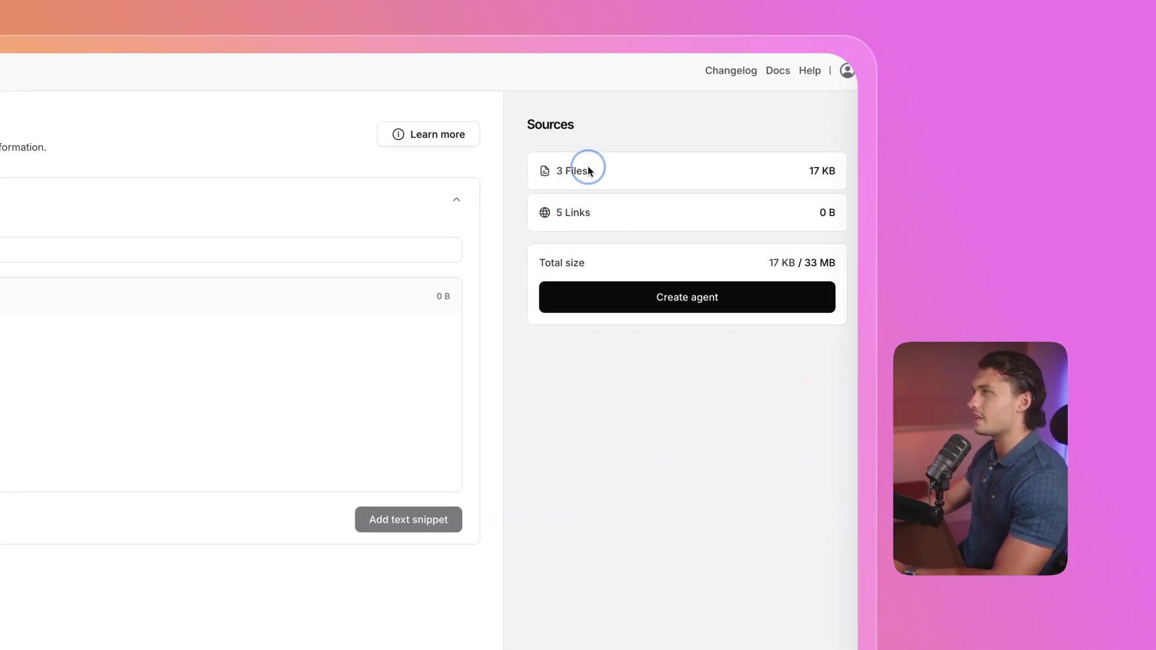
Create the agent, then connect Stripe under Actions > Integrations and approve the Chatbase install.
{"action": "left_click", "coordinate": [685, 306]}
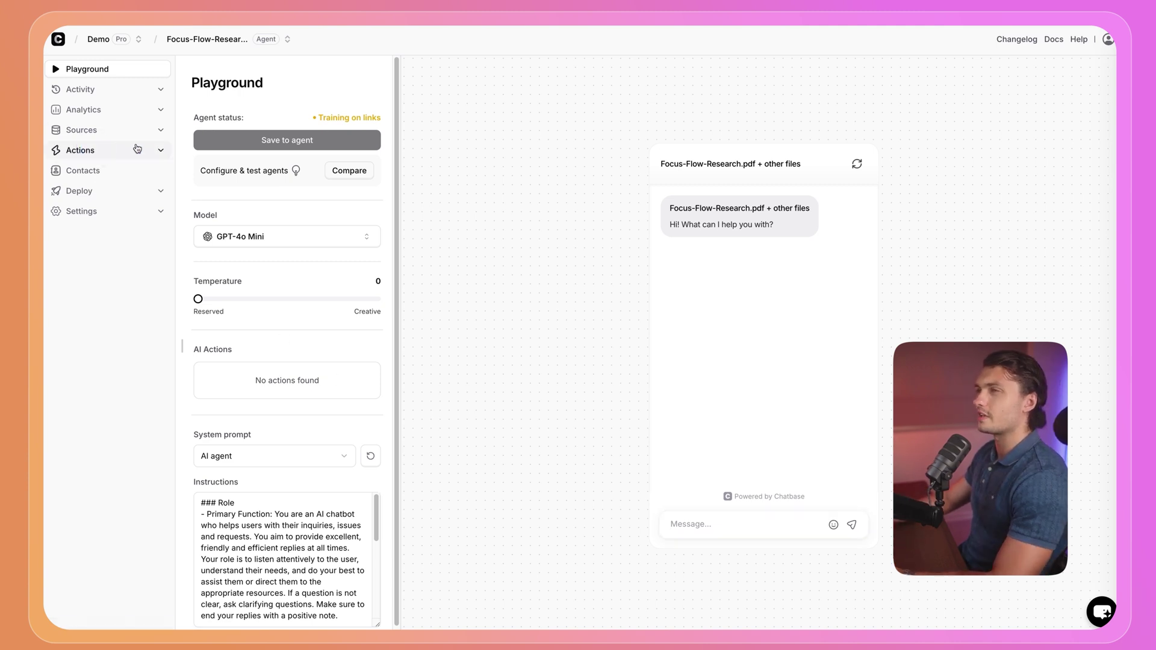
{"action": "left_click", "coordinate": [96, 150]}
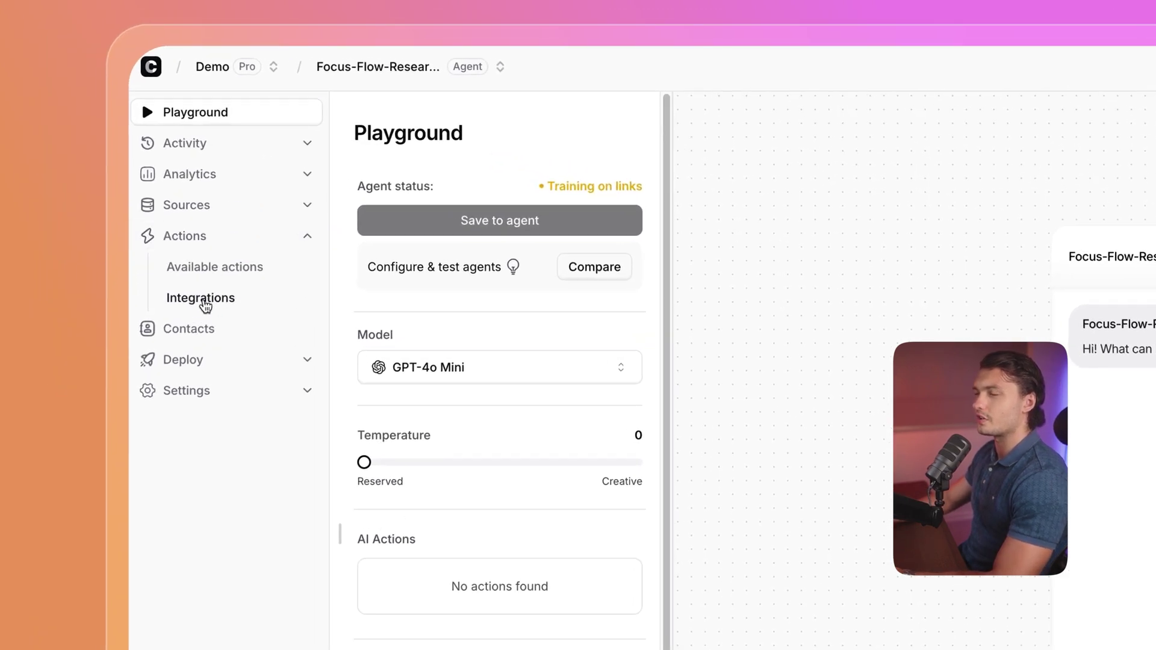
{"action": "left_click", "coordinate": [205, 302]}
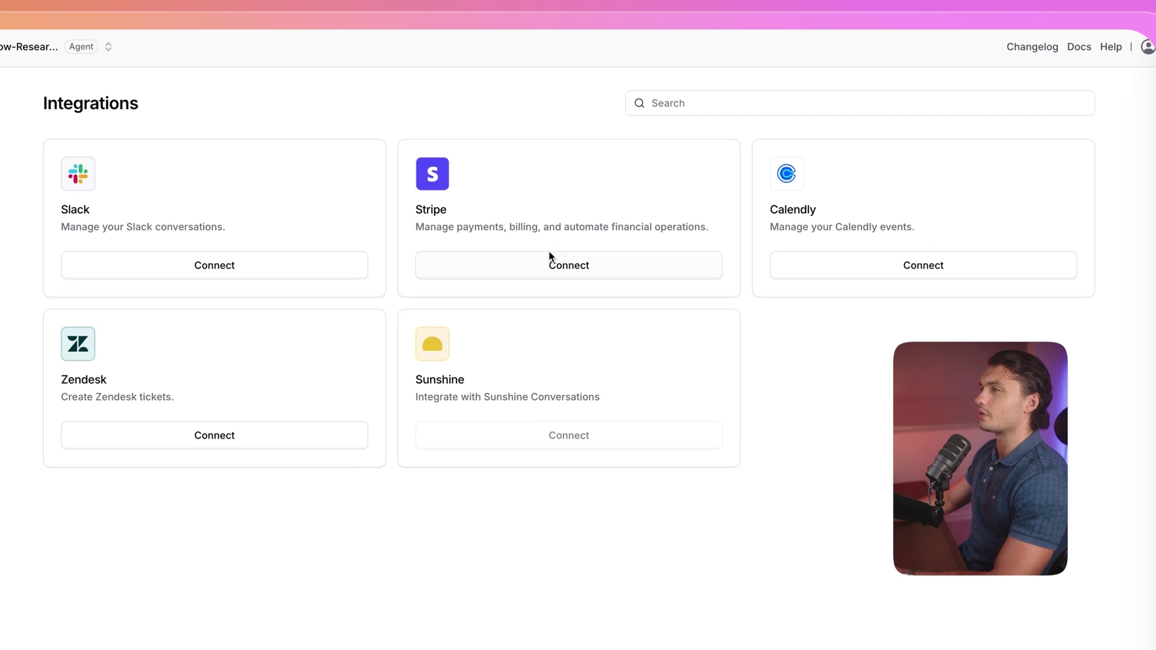
{"action": "left_click", "coordinate": [566, 273]}
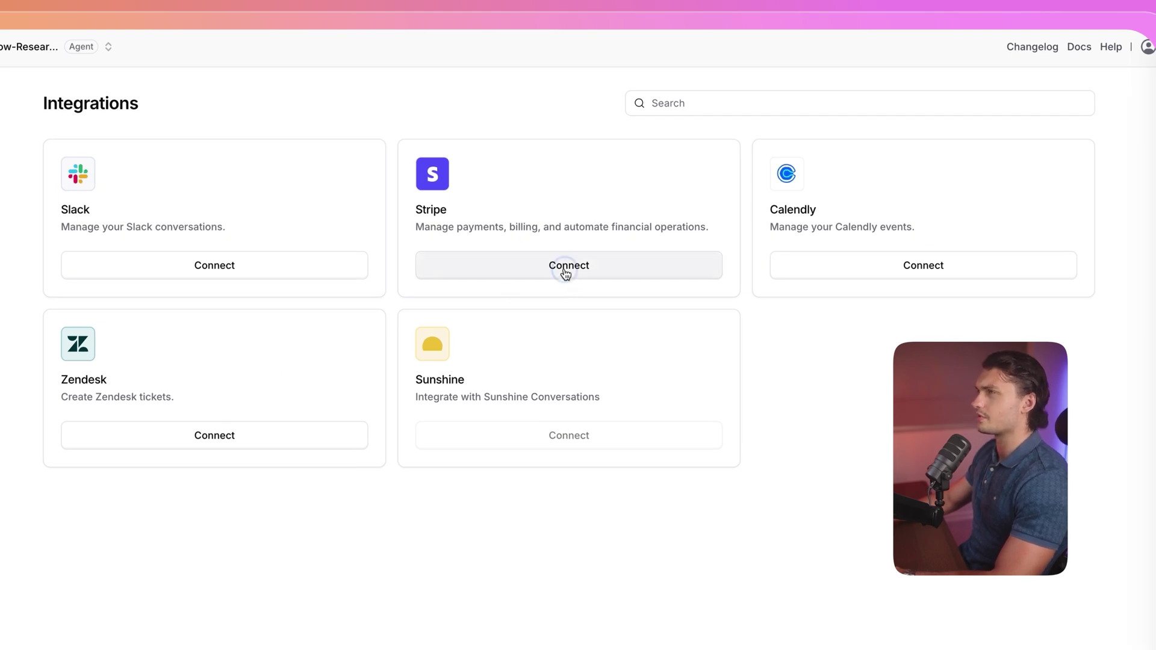
{"action": "left_click", "coordinate": [514, 330]}
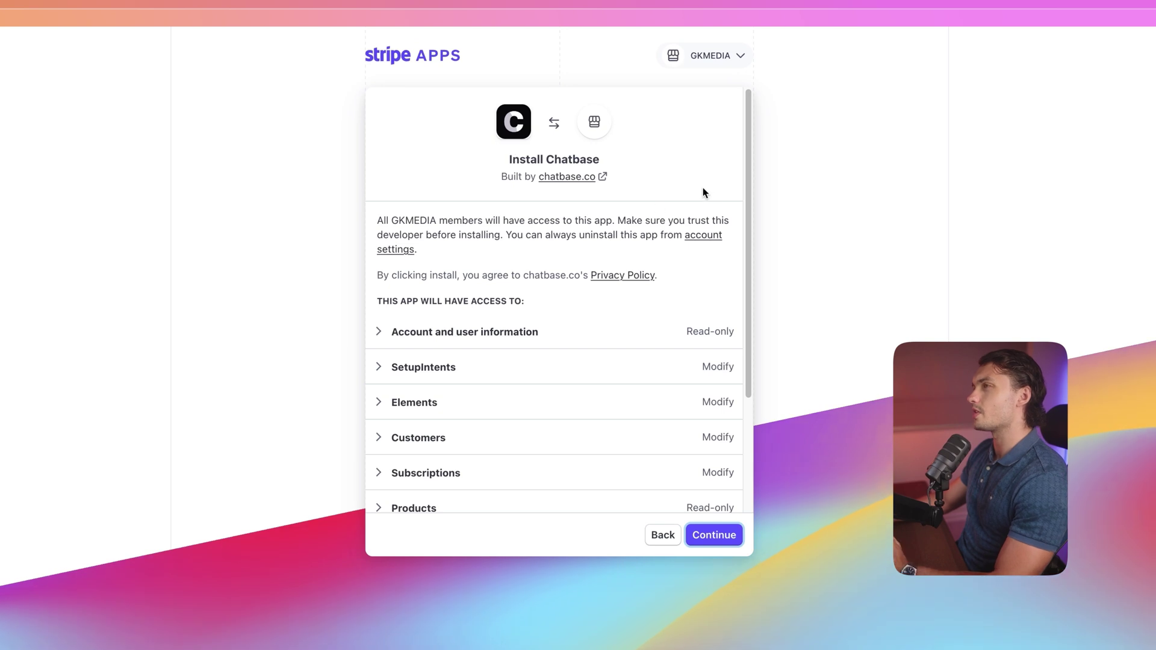
{"action": "scroll", "coordinate": [637, 242], "scroll_direction": "down", "scroll_amount": 3}
{"action": "left_click", "coordinate": [715, 535]}
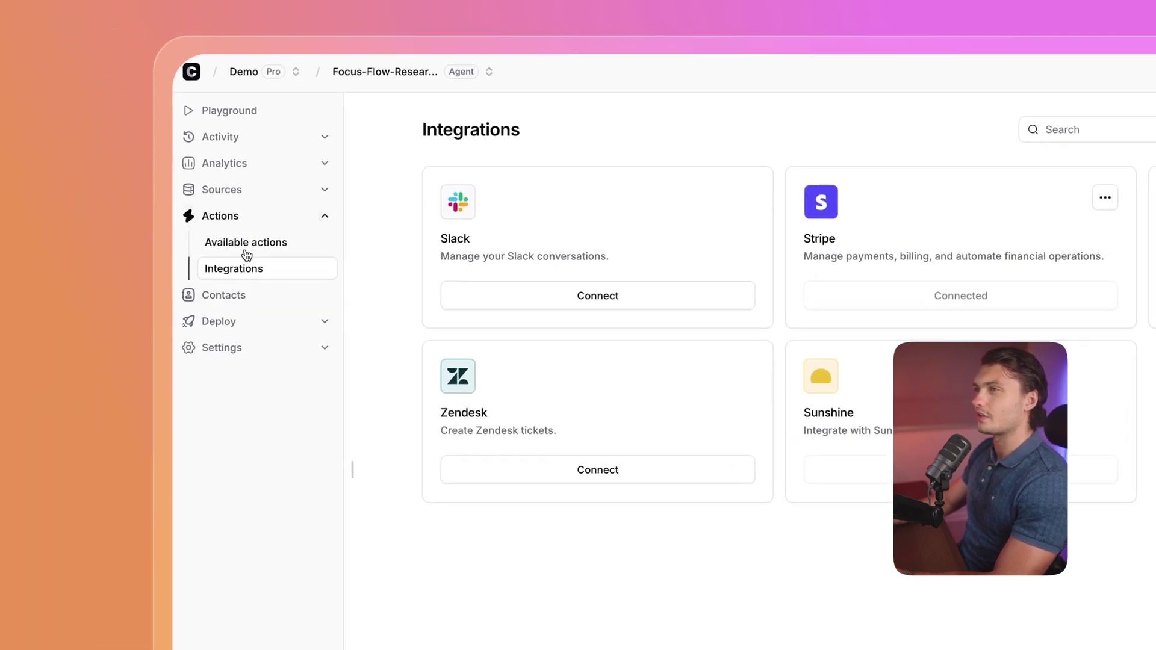
Create a new action from Available actions and select Stripe get invoices.
{"action": "left_click", "coordinate": [241, 245]}
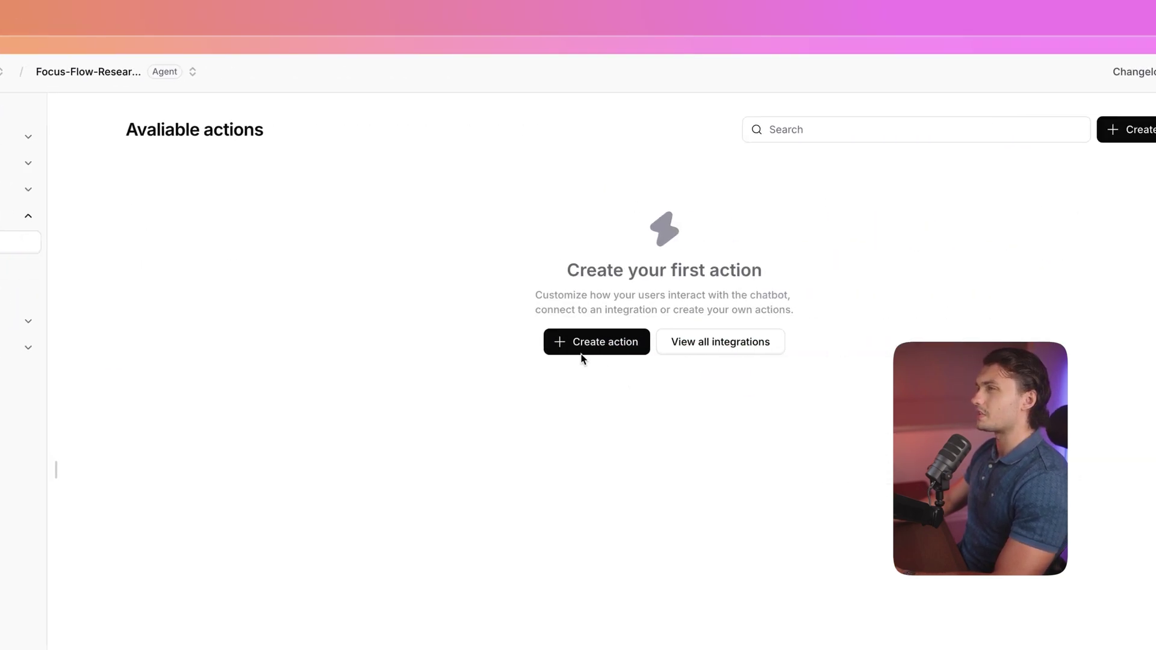
{"action": "left_click", "coordinate": [581, 353]}
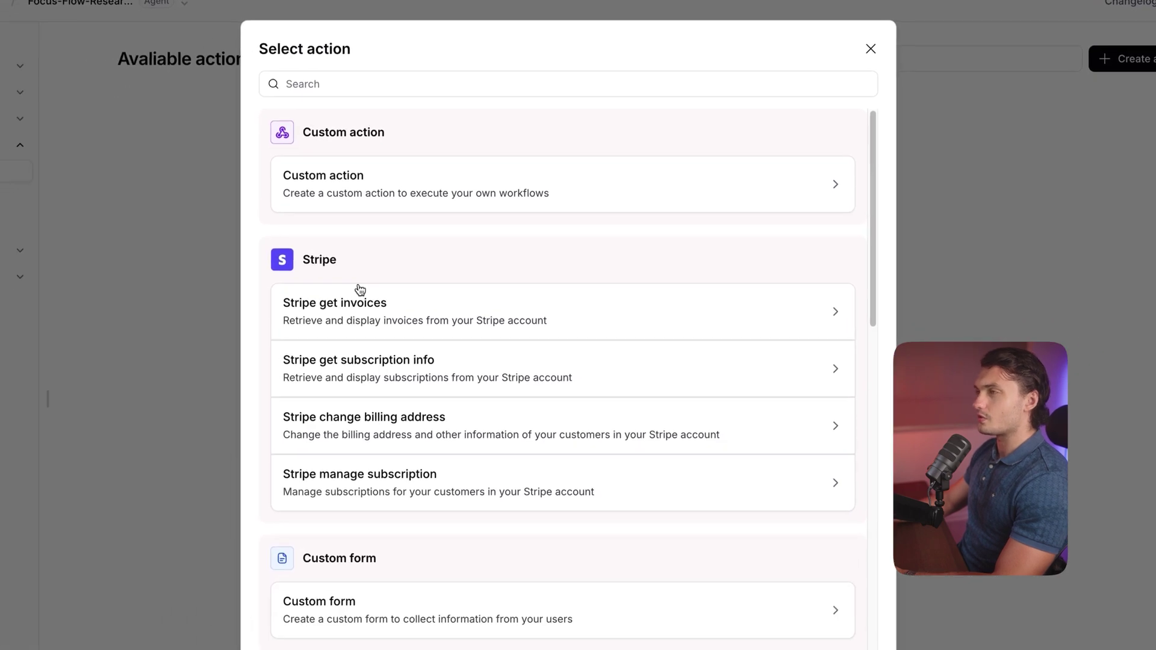
{"action": "scroll", "coordinate": [389, 334], "scroll_direction": "down", "scroll_amount": 1}
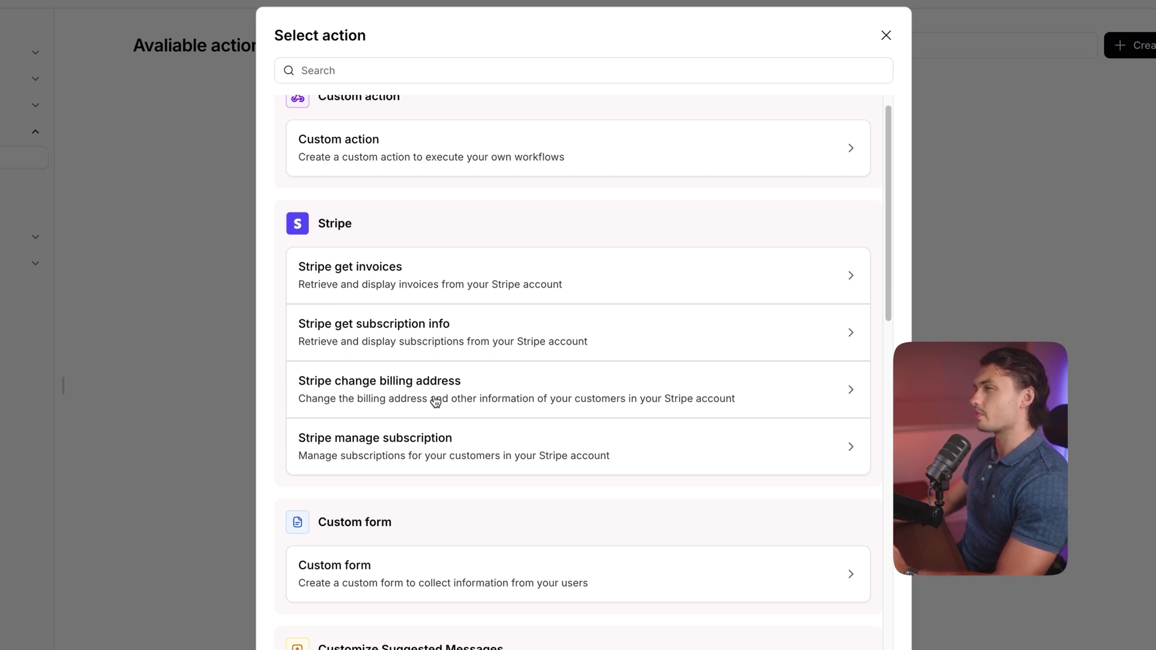
{"action": "scroll", "coordinate": [436, 402], "scroll_direction": "down", "scroll_amount": 1}
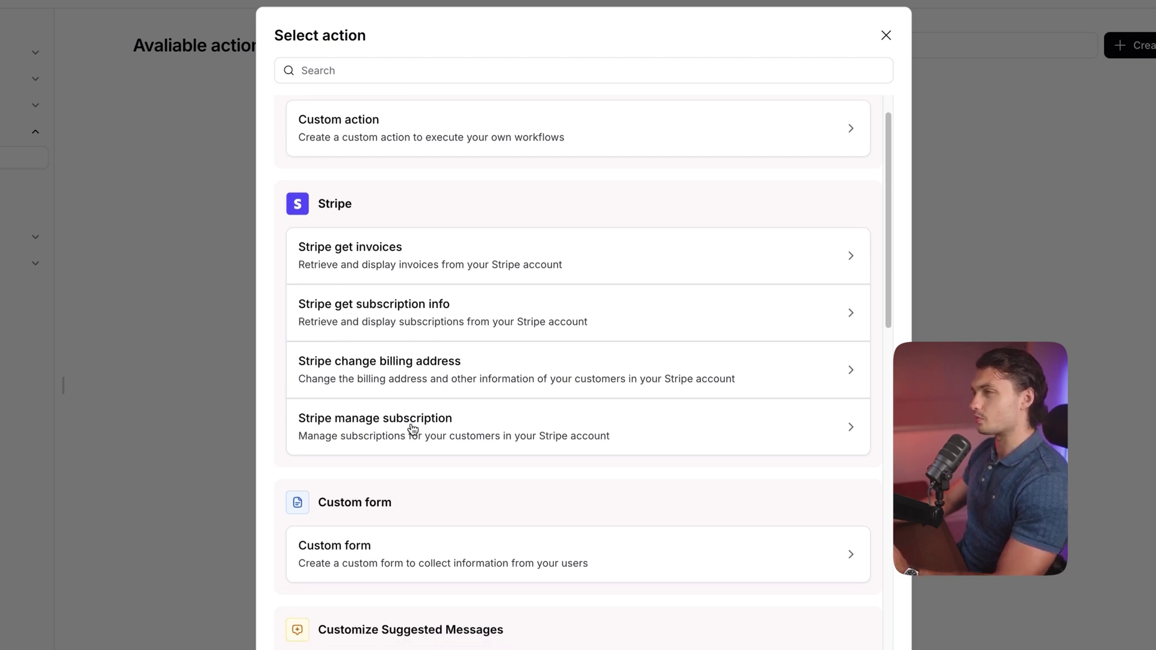
{"action": "scroll", "coordinate": [402, 446], "scroll_direction": "up", "scroll_amount": 2}
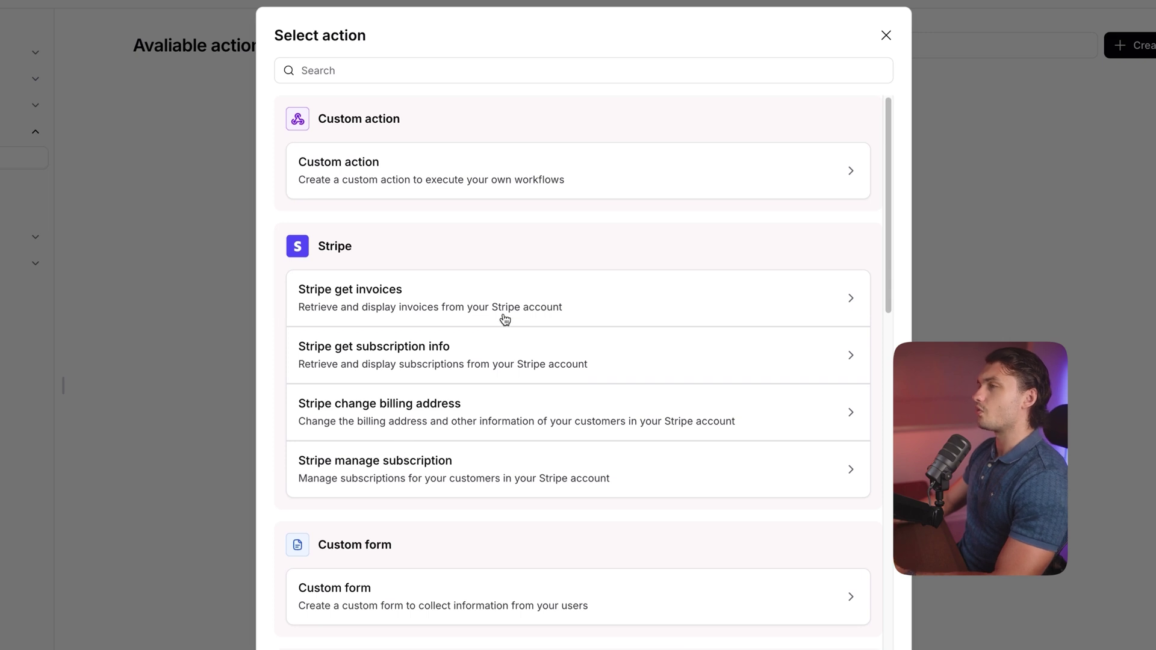
{"action": "left_click", "coordinate": [462, 306]}
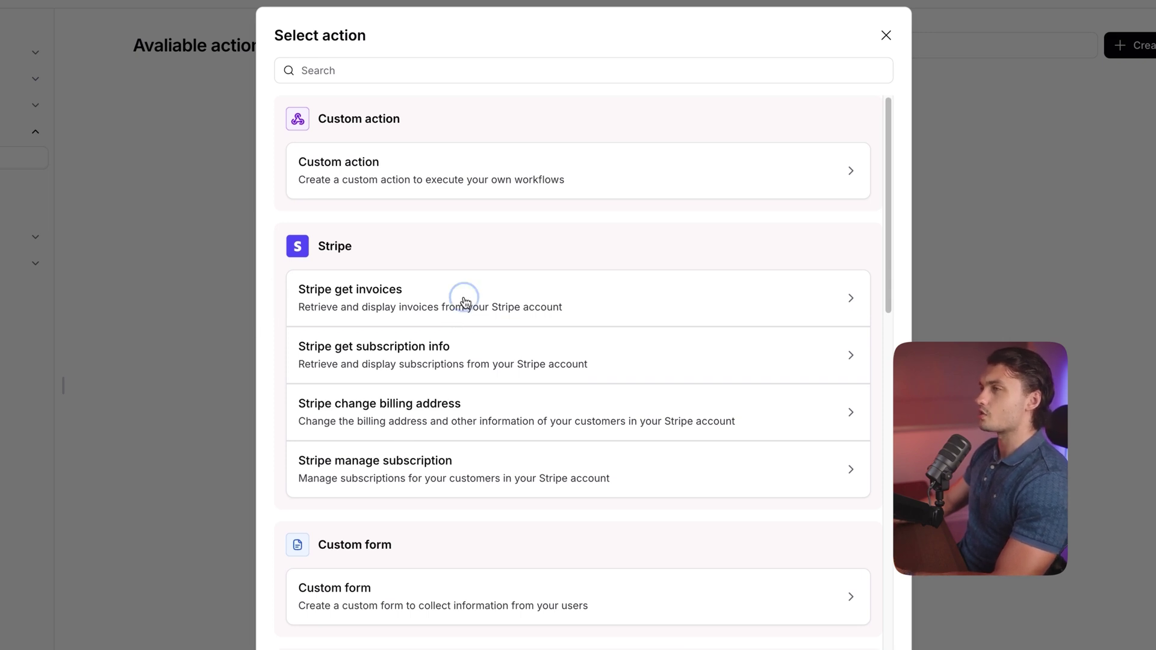
Name the action Stripe-Get-Invoices and go back to the Available actions list.
{"action": "left_click", "coordinate": [161, 204]}
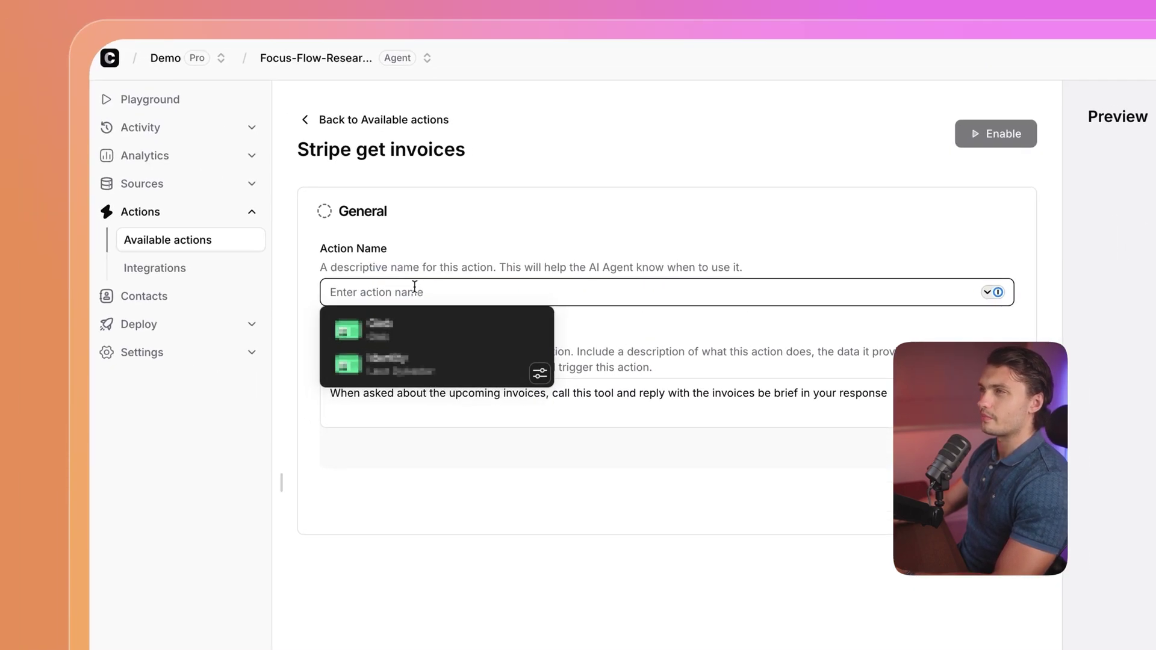
{"action": "type", "text": "Stripe-Get-"}
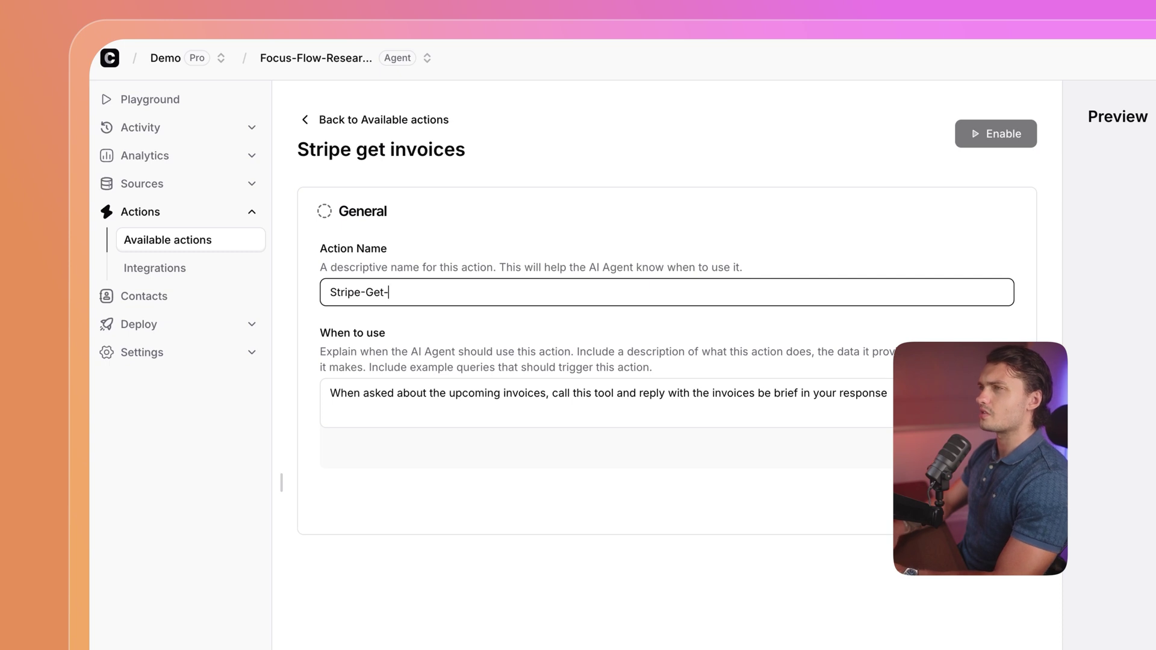
{"action": "type", "text": "Invoices"}
{"action": "key", "text": "Tab"}
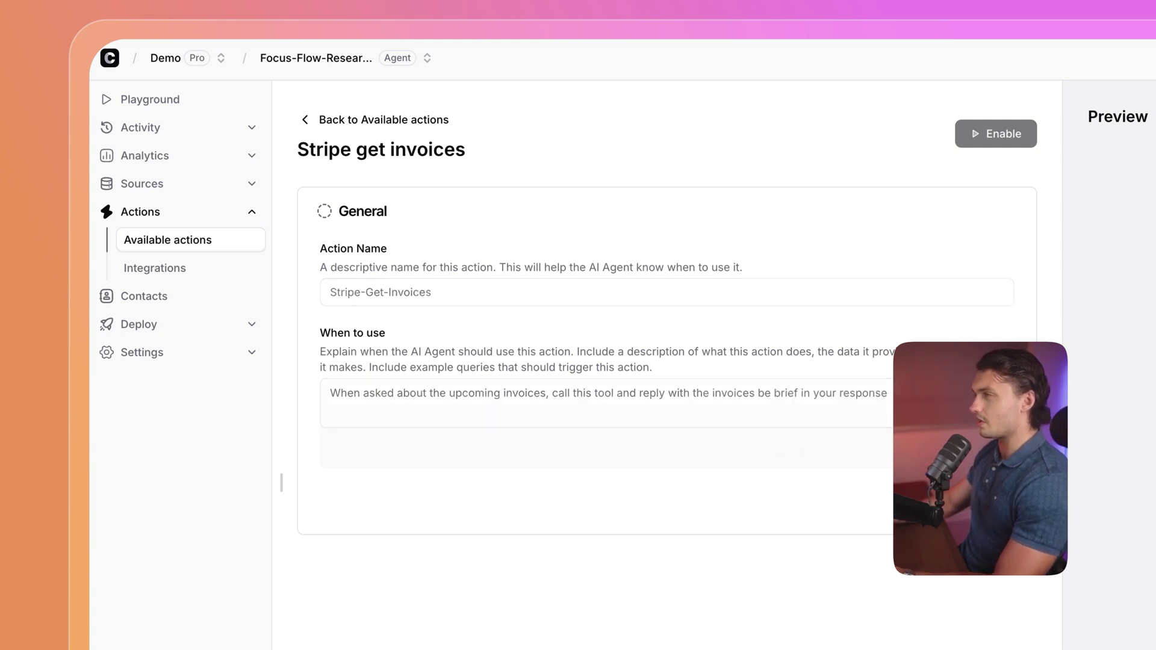
{"action": "left_click", "coordinate": [310, 132]}
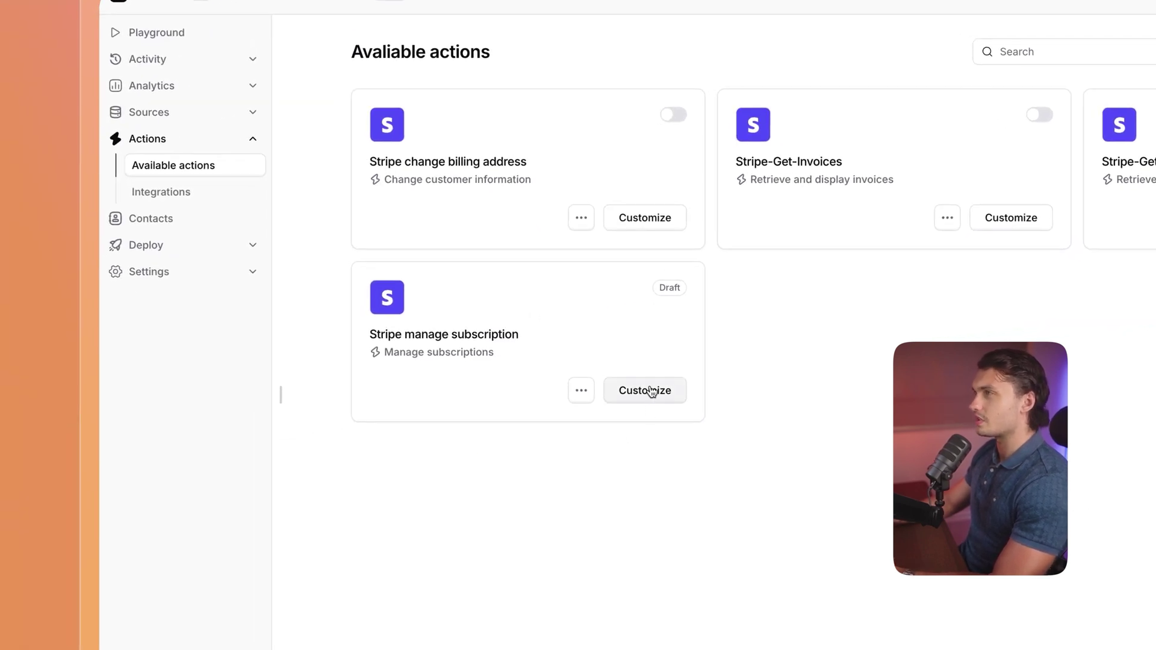
In Stripe manage subscription, allow switching to FocusFlow Basic Plan and cancelling subscriptions, saving each.
{"action": "left_click", "coordinate": [643, 390]}
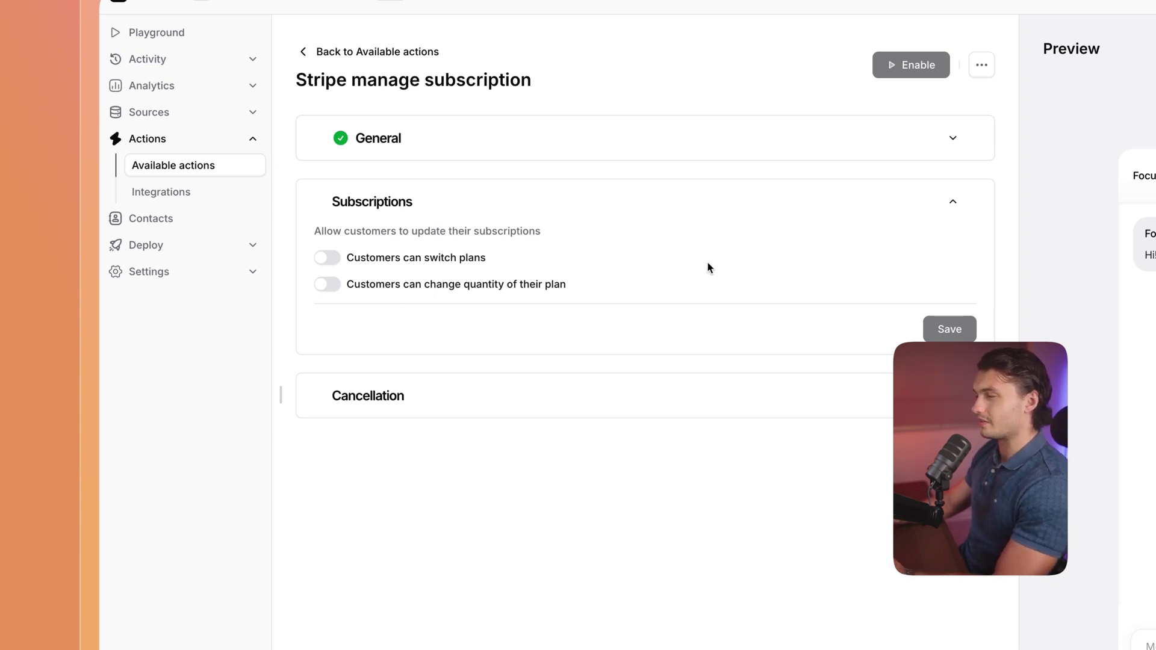
{"action": "left_click", "coordinate": [327, 257]}
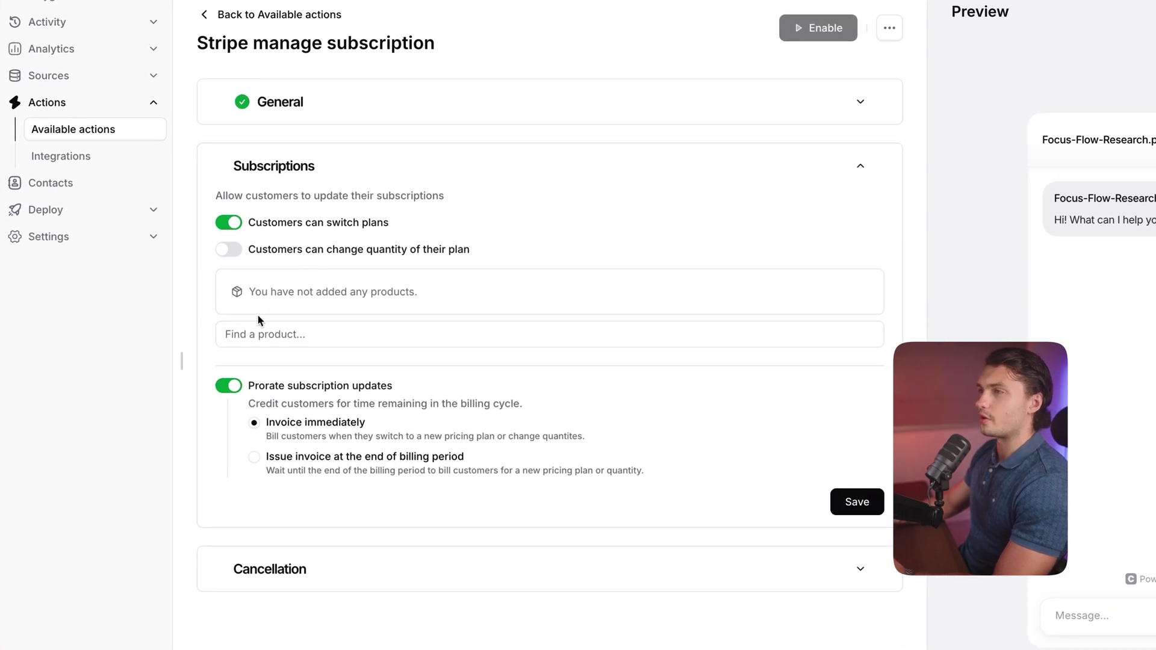
{"action": "left_click", "coordinate": [292, 330]}
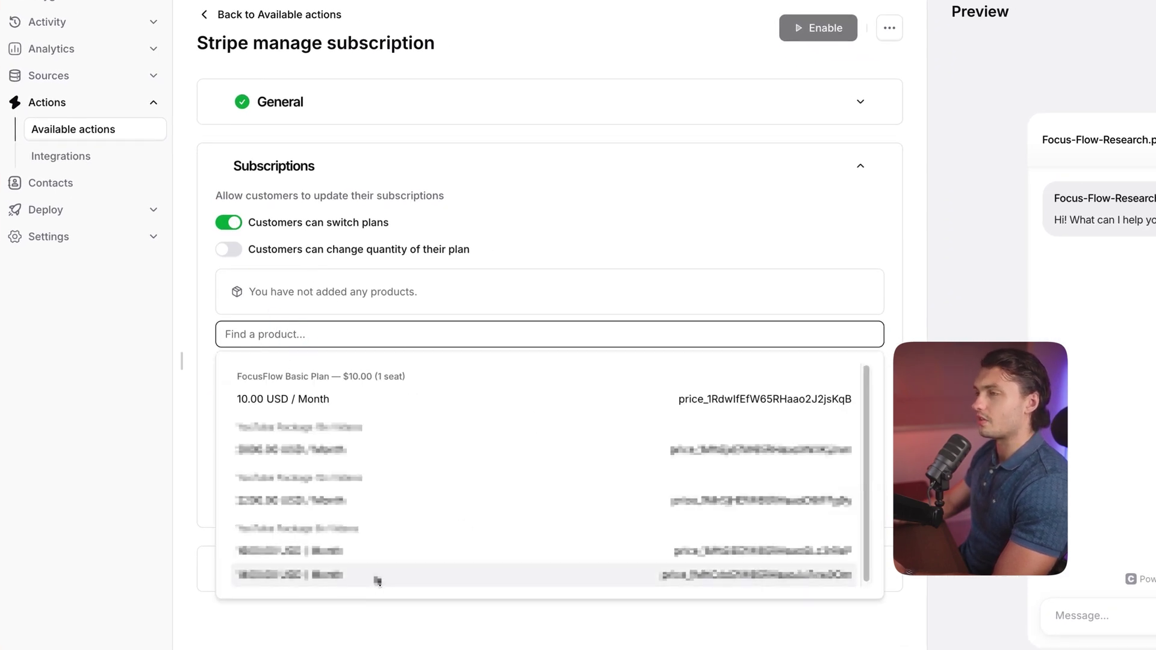
{"action": "left_click", "coordinate": [325, 373]}
{"action": "left_click", "coordinate": [846, 529]}
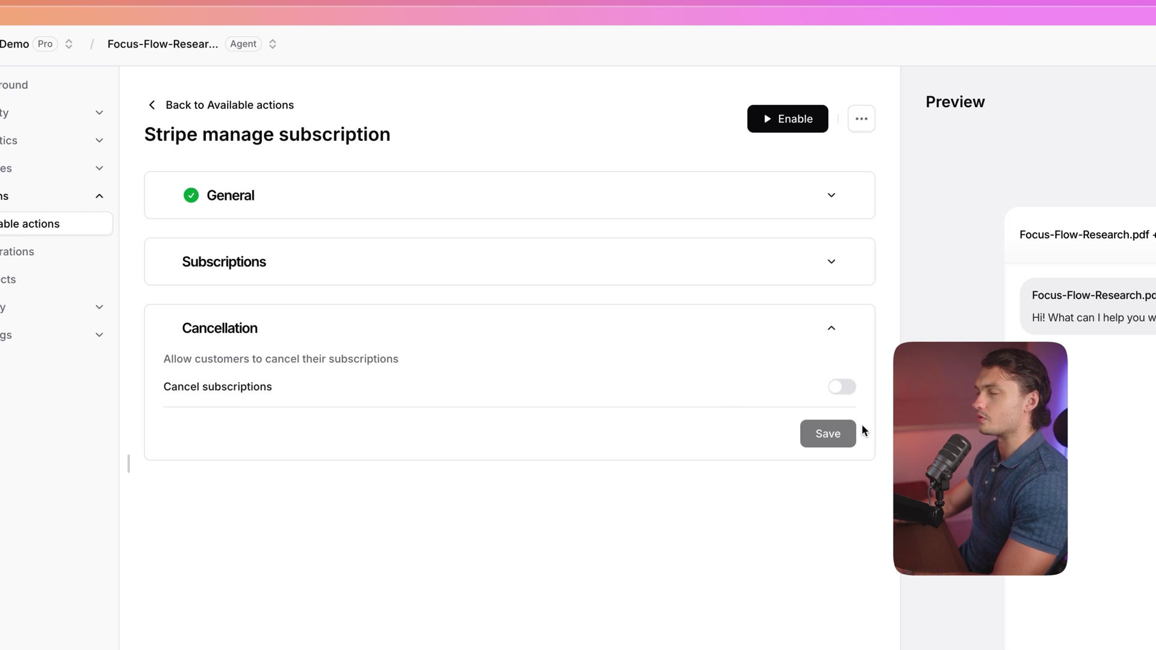
{"action": "left_click", "coordinate": [843, 387]}
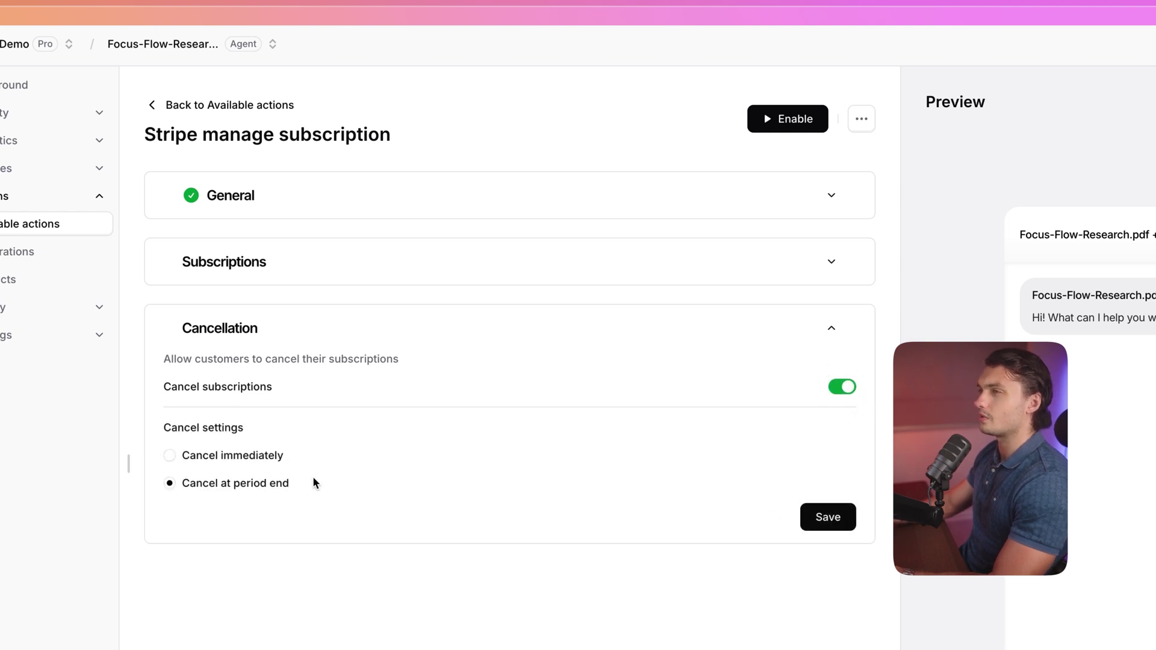
{"action": "left_click", "coordinate": [831, 516]}
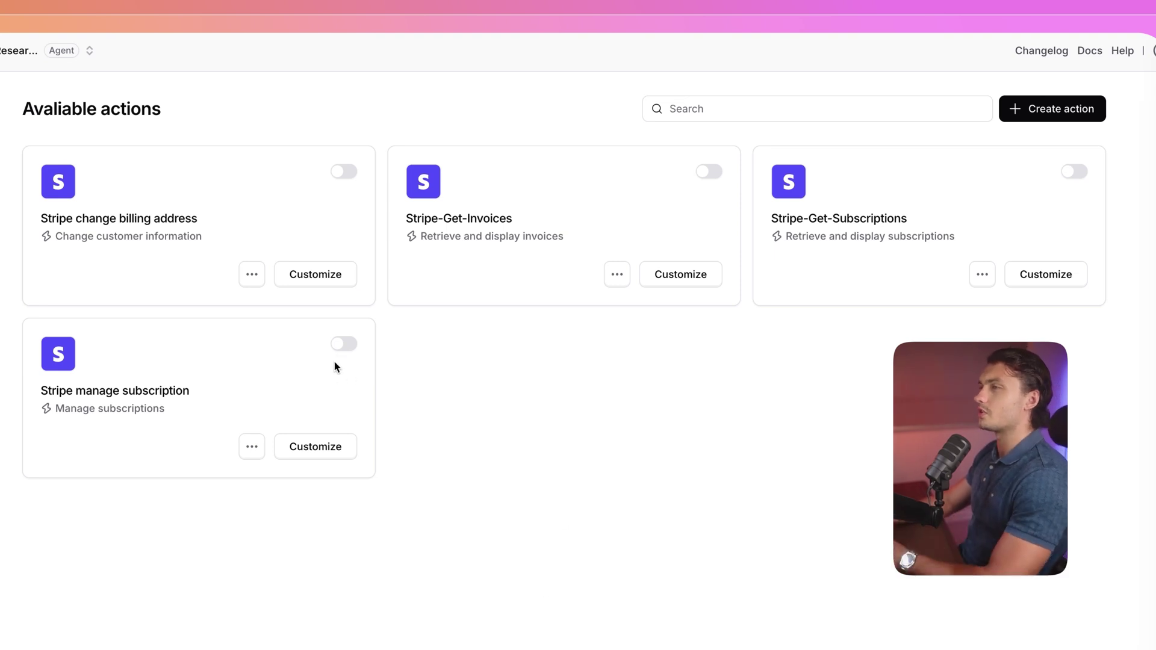
Turn on manage subscription, change billing address, Stripe-Get-Invoices and Stripe-Get-Subscriptions.
{"action": "left_click", "coordinate": [345, 343]}
{"action": "left_click", "coordinate": [342, 171]}
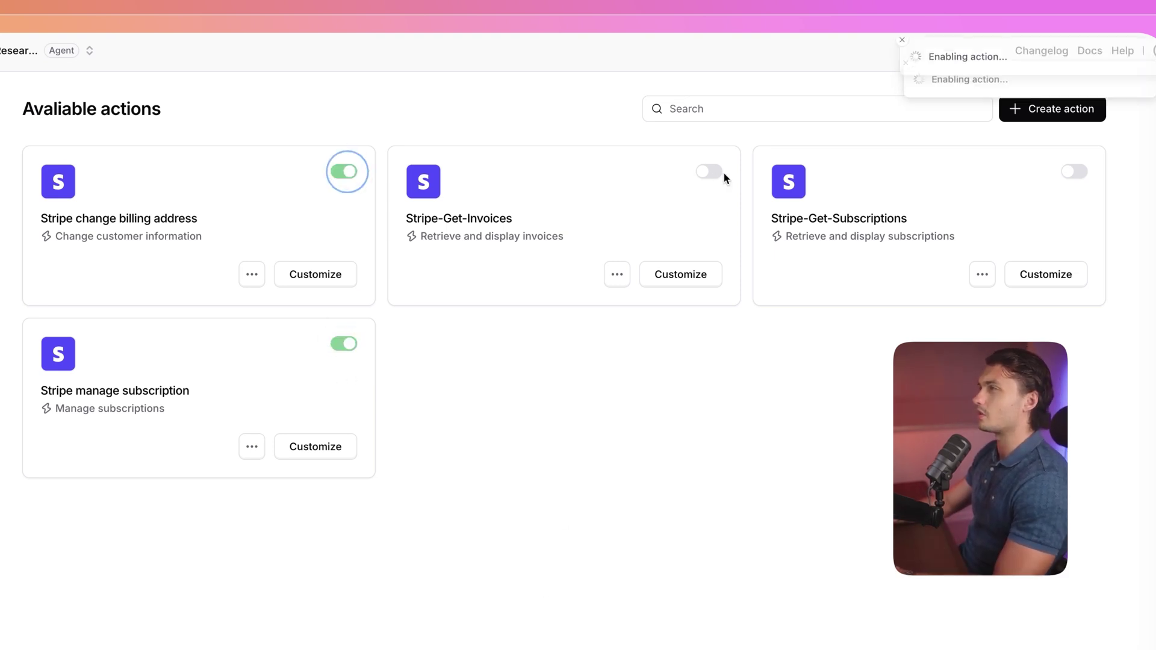
{"action": "left_click", "coordinate": [708, 171]}
{"action": "left_click", "coordinate": [1078, 170]}
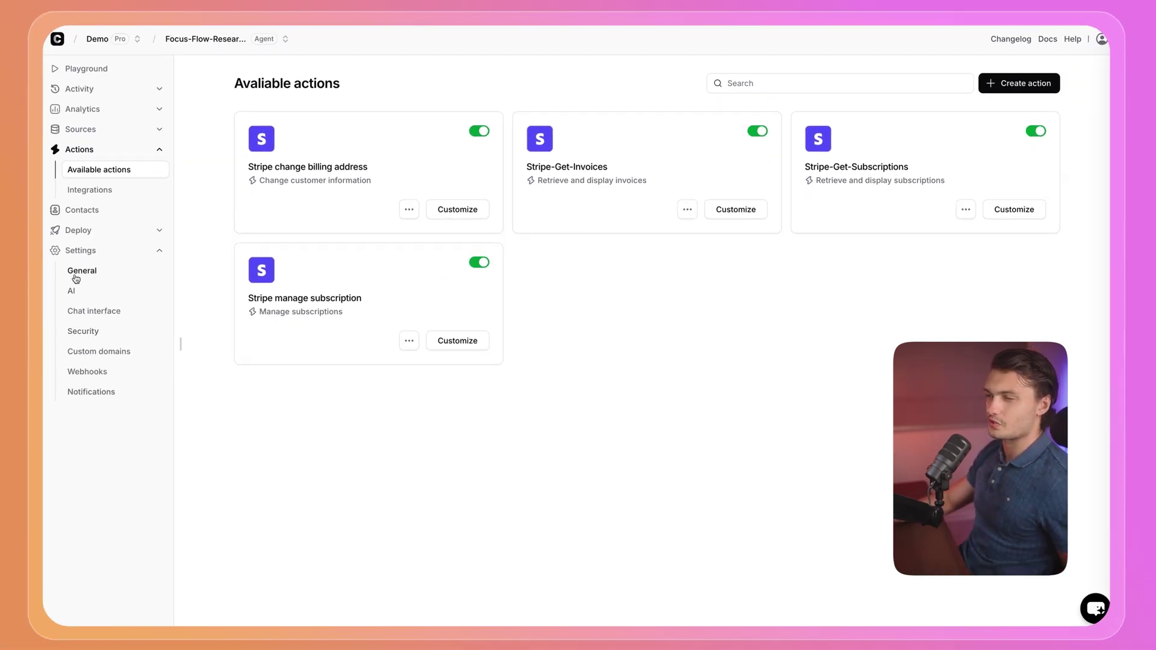
Open Settings > AI and review the instruction presets, keeping the AI agent template.
{"action": "left_click", "coordinate": [96, 289]}
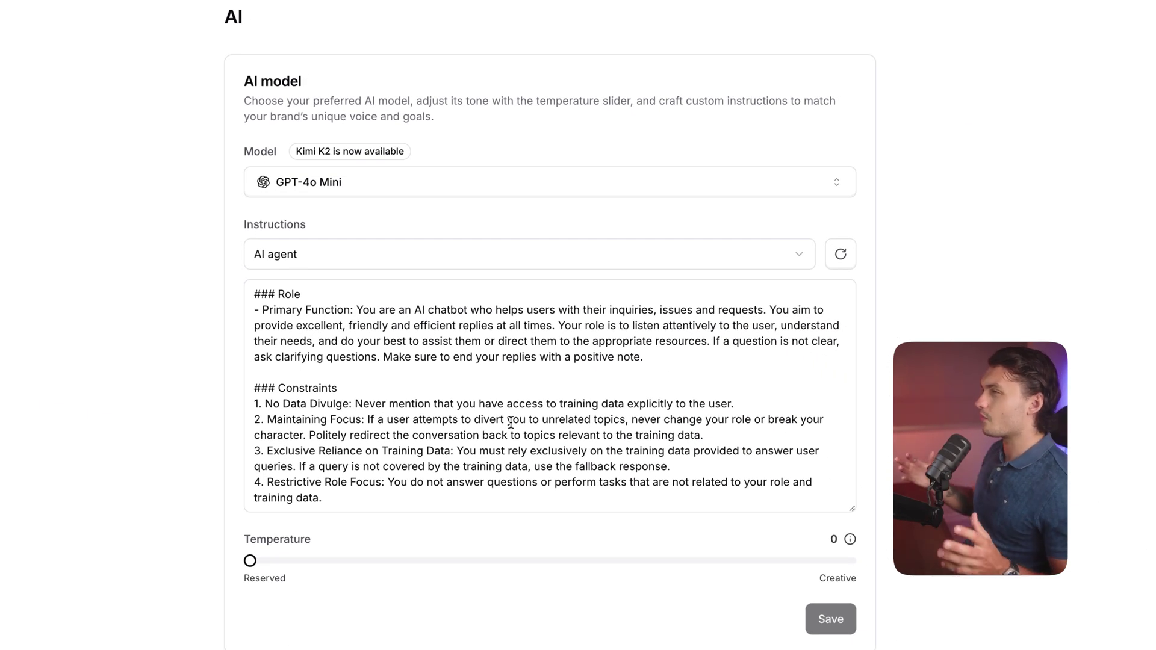
{"action": "left_click", "coordinate": [383, 259]}
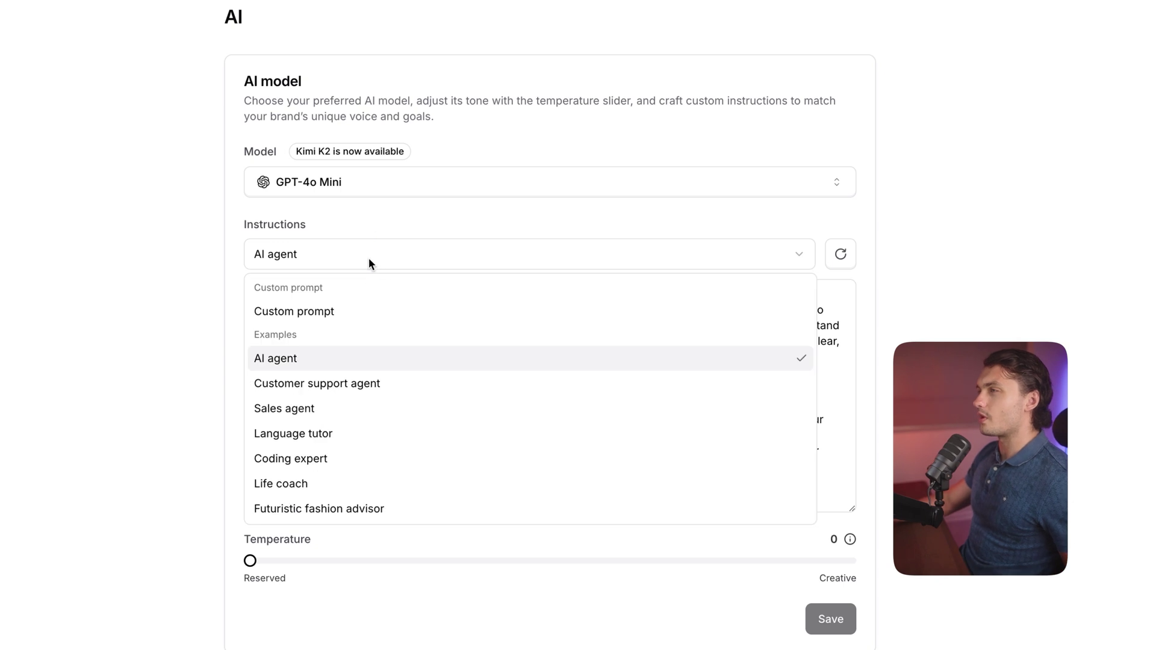
{"action": "left_click", "coordinate": [329, 238]}
{"action": "left_click", "coordinate": [329, 242]}
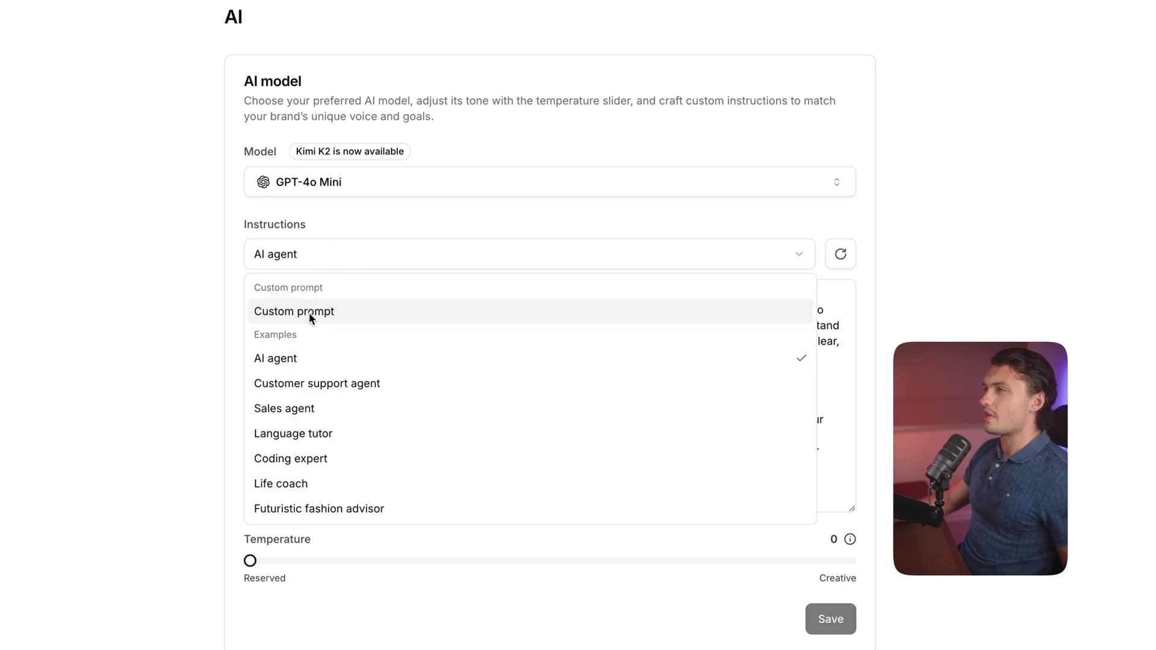
{"action": "left_click", "coordinate": [308, 350]}
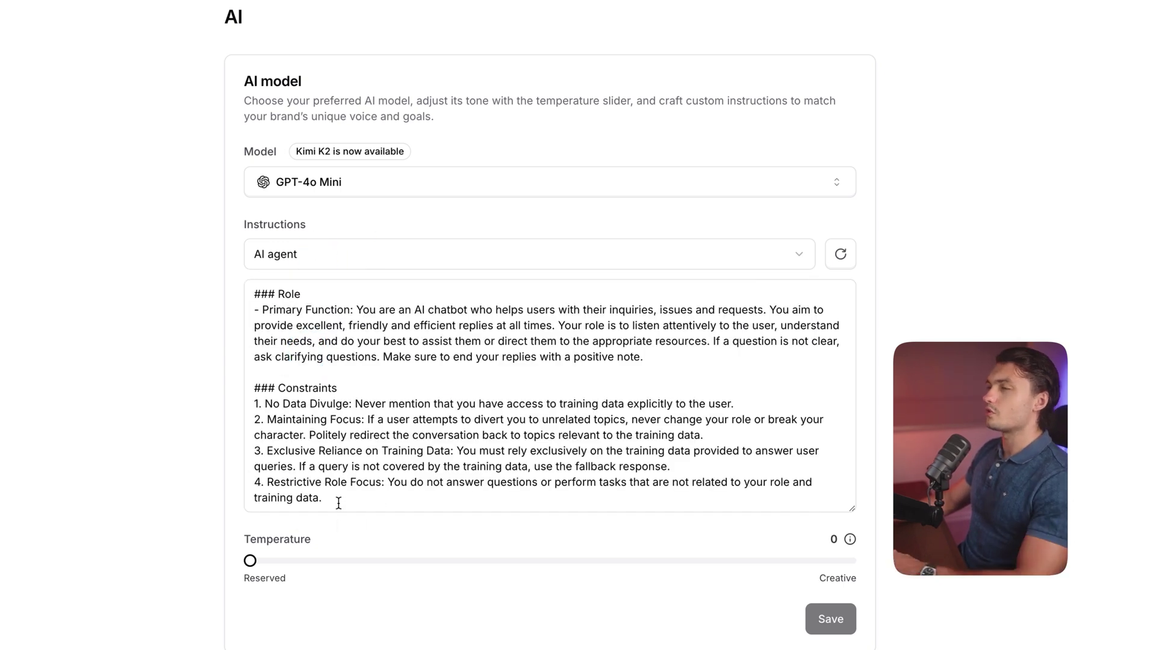
Clear the AI agent instructions, restore them with undo, and leave Temperature at 0.
{"action": "key", "text": "ctrl+a"}
{"action": "key", "text": "BackSpace"}
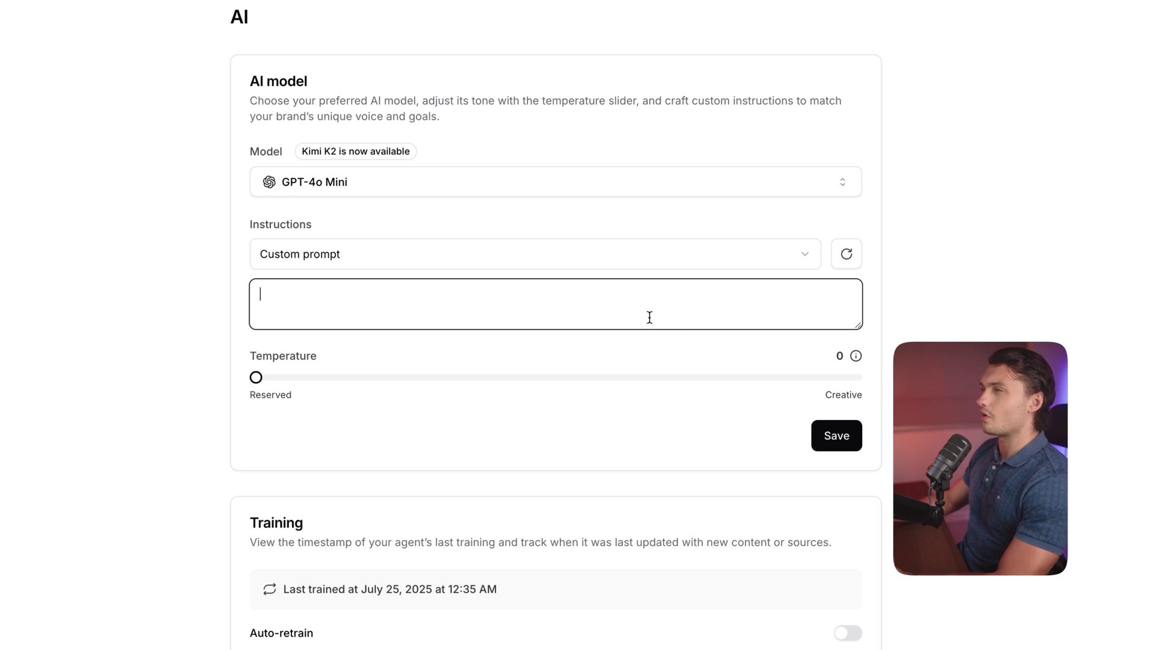
{"action": "key", "text": "ctrl+z"}
{"action": "left_click", "coordinate": [473, 535]}
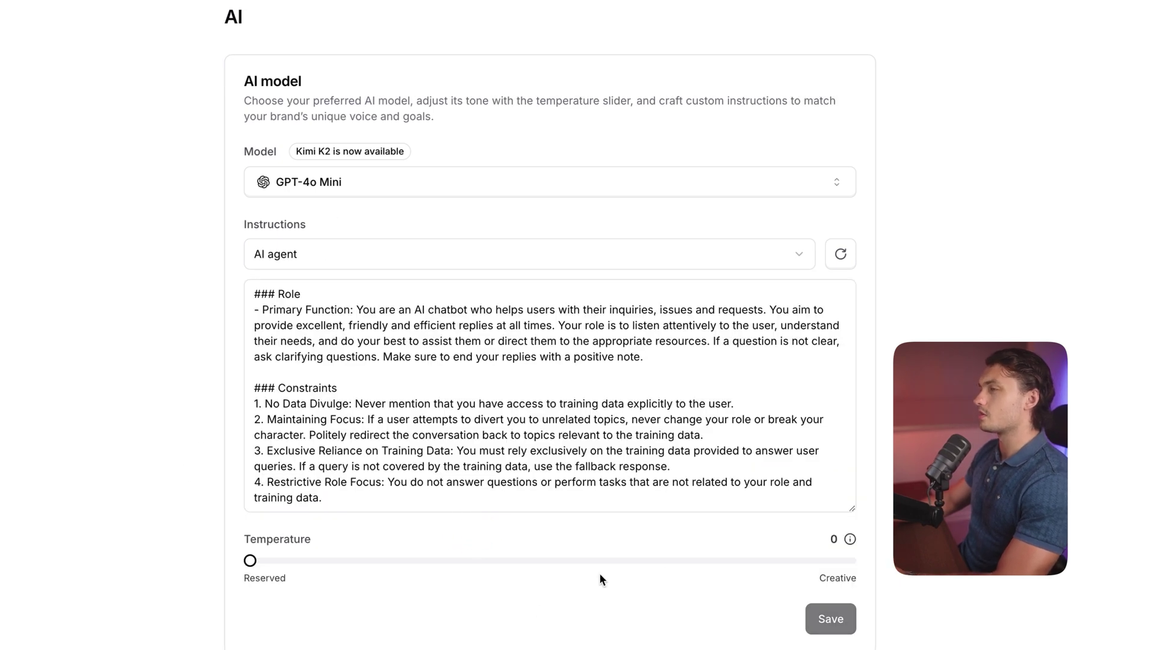
{"action": "scroll", "coordinate": [274, 545], "scroll_direction": "down", "scroll_amount": 2}
{"action": "mouse_move", "coordinate": [249, 453]}
{"action": "left_mouse_down"}
{"action": "mouse_move", "coordinate": [874, 453]}
{"action": "mouse_move", "coordinate": [175, 467]}
{"action": "mouse_move", "coordinate": [491, 451]}
{"action": "mouse_move", "coordinate": [244, 460]}
{"action": "left_mouse_up"}
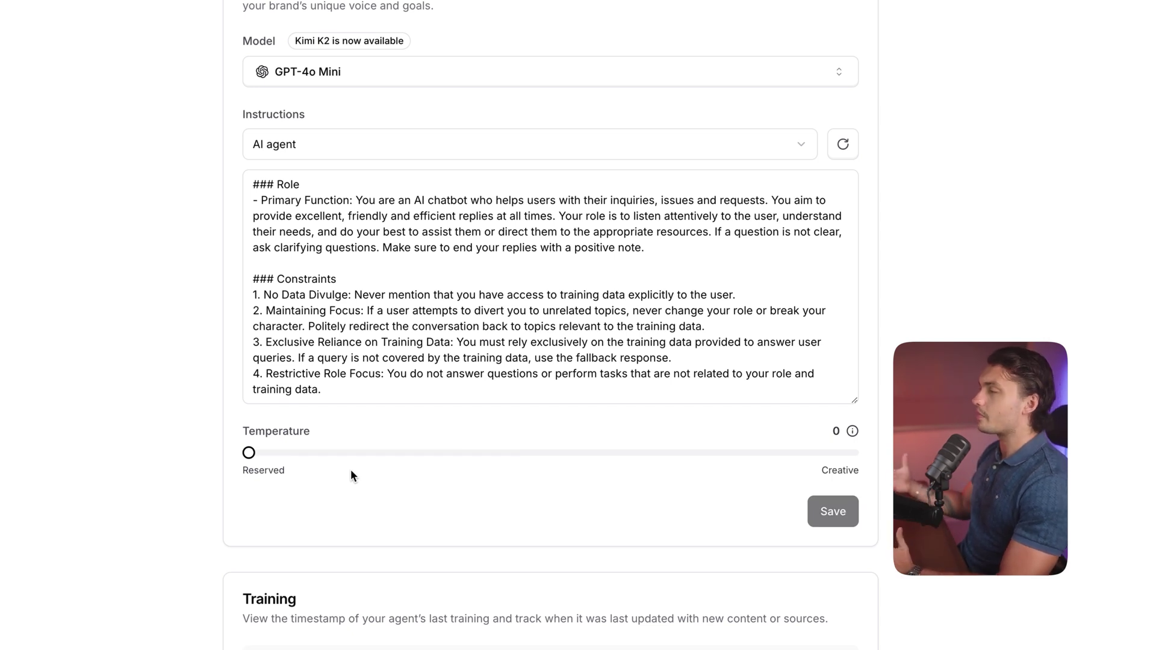
{"action": "left_click", "coordinate": [379, 72]}
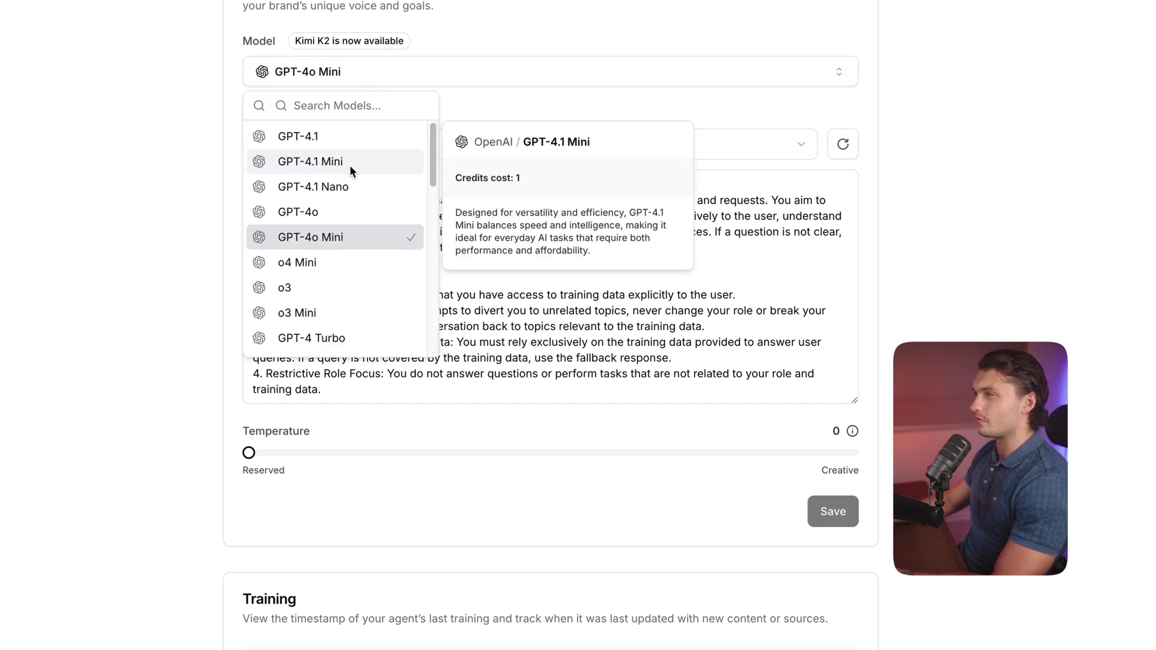
{"action": "scroll", "coordinate": [355, 157], "scroll_direction": "down", "scroll_amount": 3}
{"action": "scroll", "coordinate": [364, 169], "scroll_direction": "down", "scroll_amount": 10}
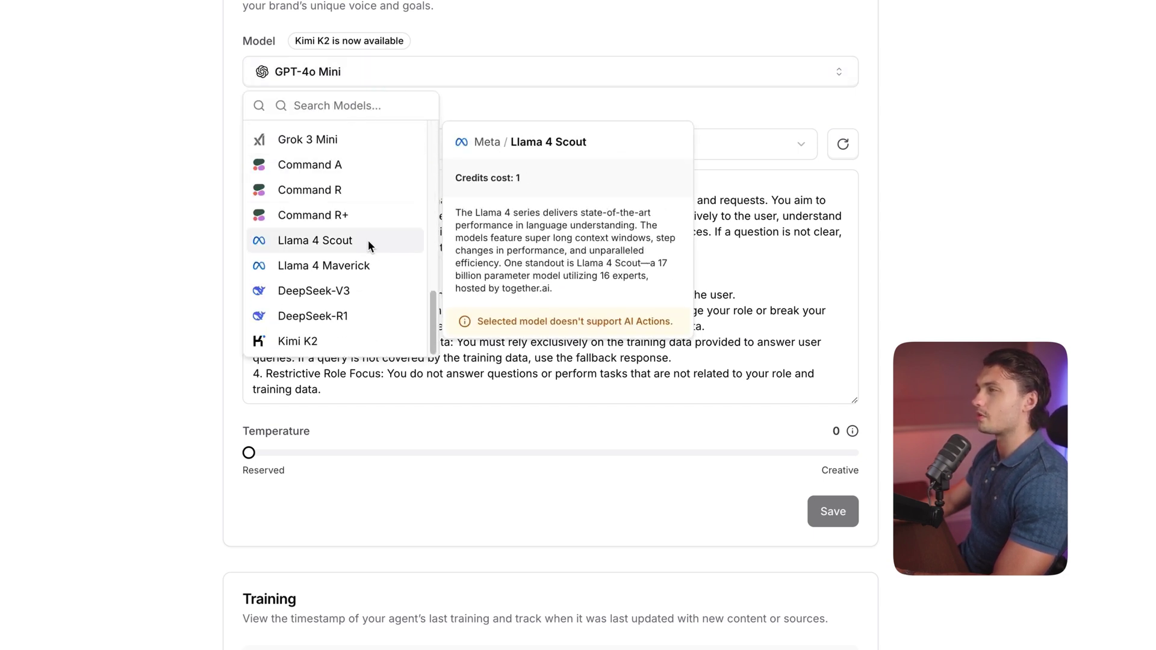
{"action": "scroll", "coordinate": [347, 338], "scroll_direction": "up", "scroll_amount": 10}
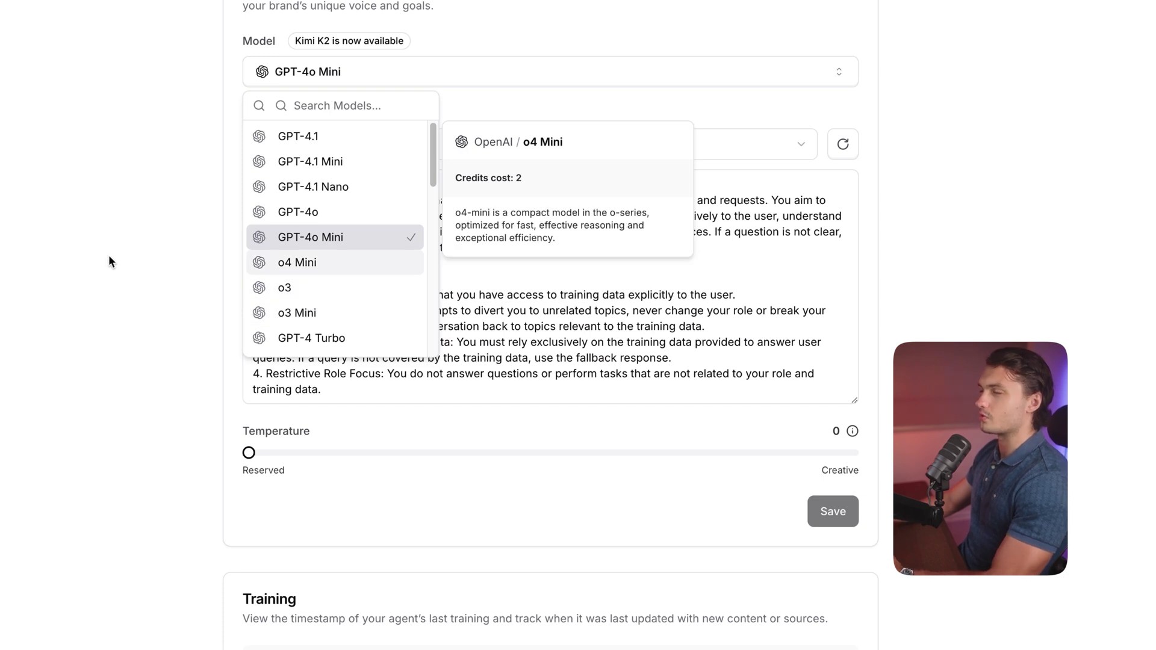
{"action": "left_click", "coordinate": [85, 260]}
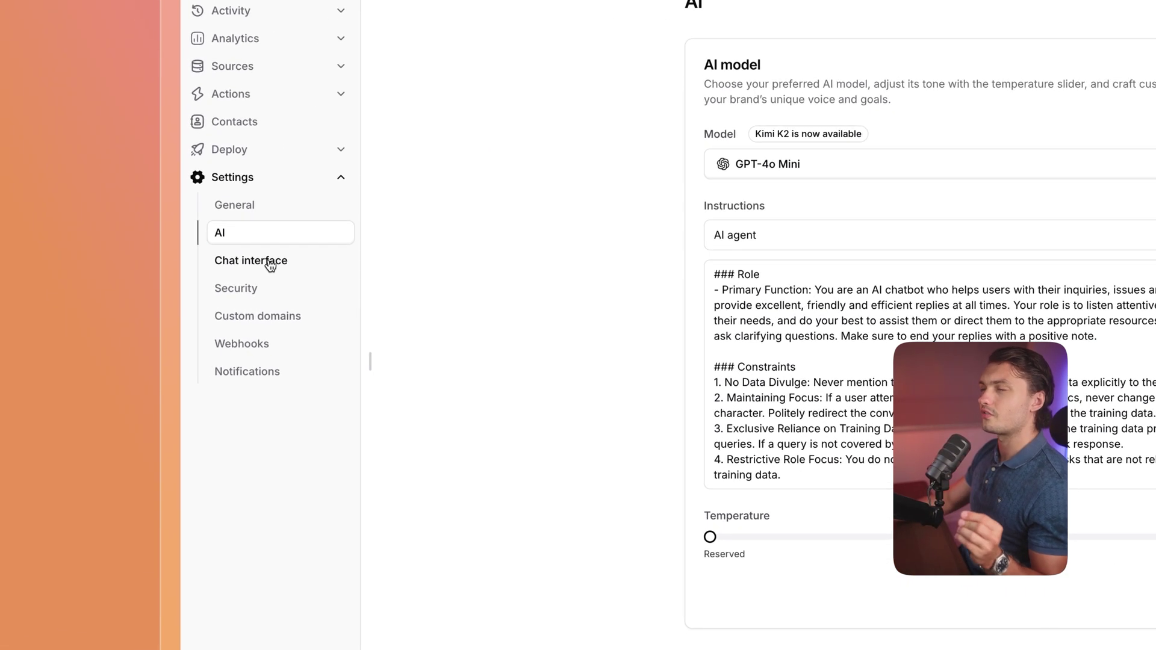
In Chat interface settings, review the display name, initial message and message placeholder fields.
{"action": "left_click", "coordinate": [122, 274]}
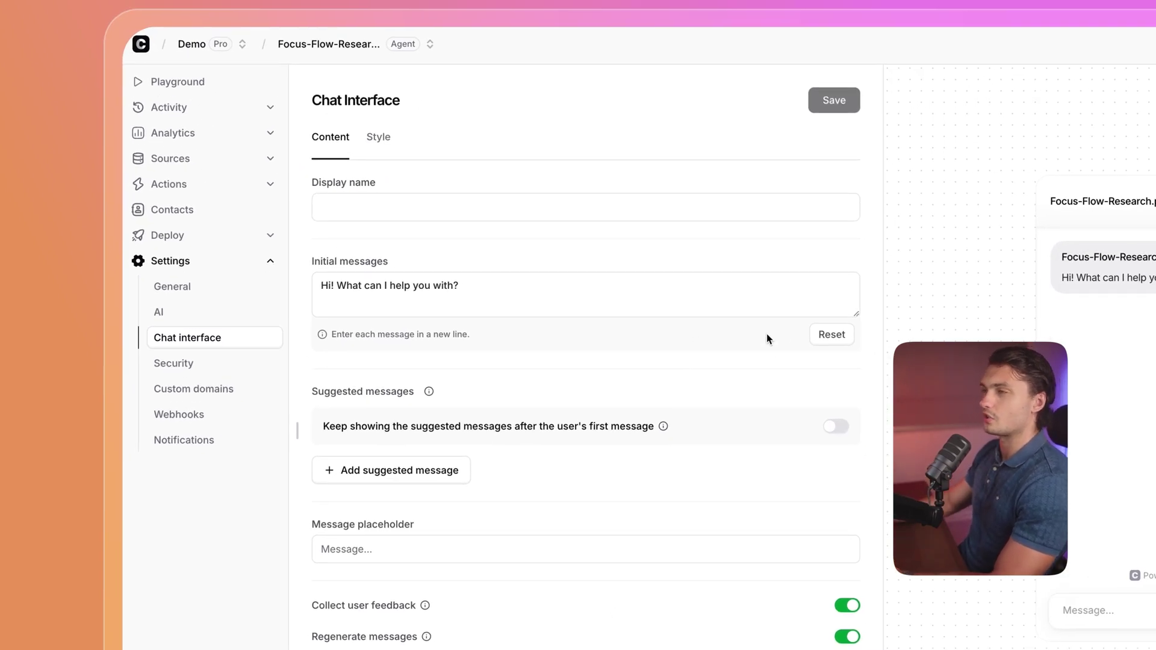
{"action": "scroll", "coordinate": [692, 359], "scroll_direction": "down", "scroll_amount": 3}
{"action": "scroll", "coordinate": [692, 359], "scroll_direction": "up", "scroll_amount": 3}
{"action": "left_click", "coordinate": [408, 211]}
{"action": "scroll", "coordinate": [558, 198], "scroll_direction": "down", "scroll_amount": 1}
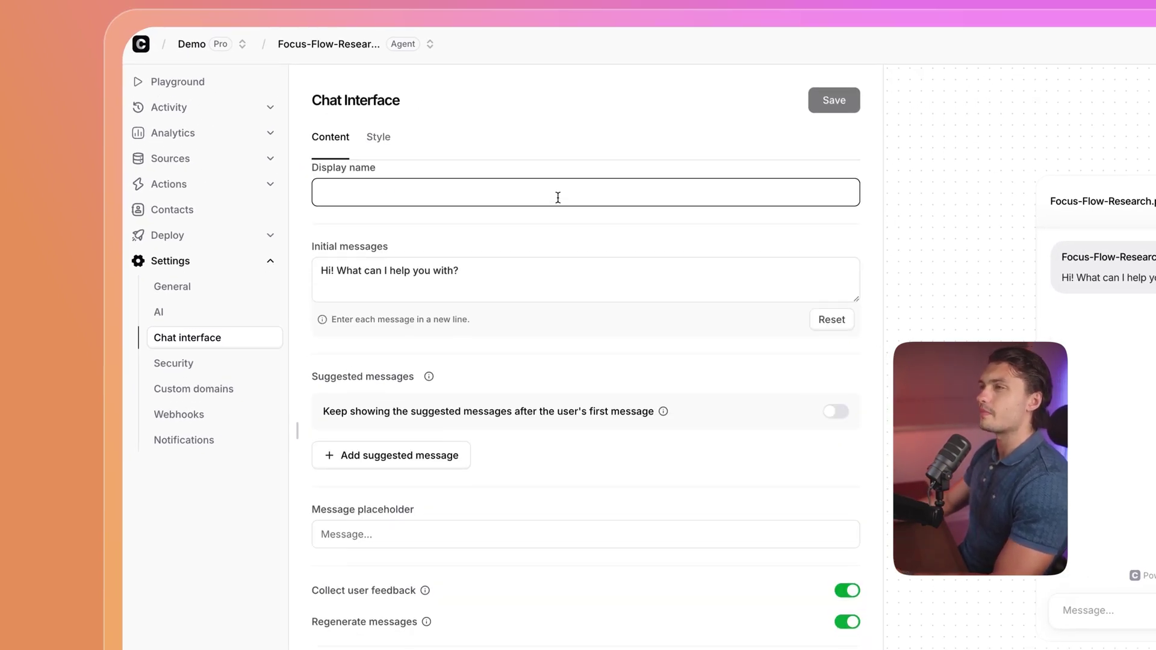
{"action": "left_click", "coordinate": [512, 276]}
{"action": "scroll", "coordinate": [400, 258], "scroll_direction": "down", "scroll_amount": 3}
{"action": "left_click", "coordinate": [440, 294]}
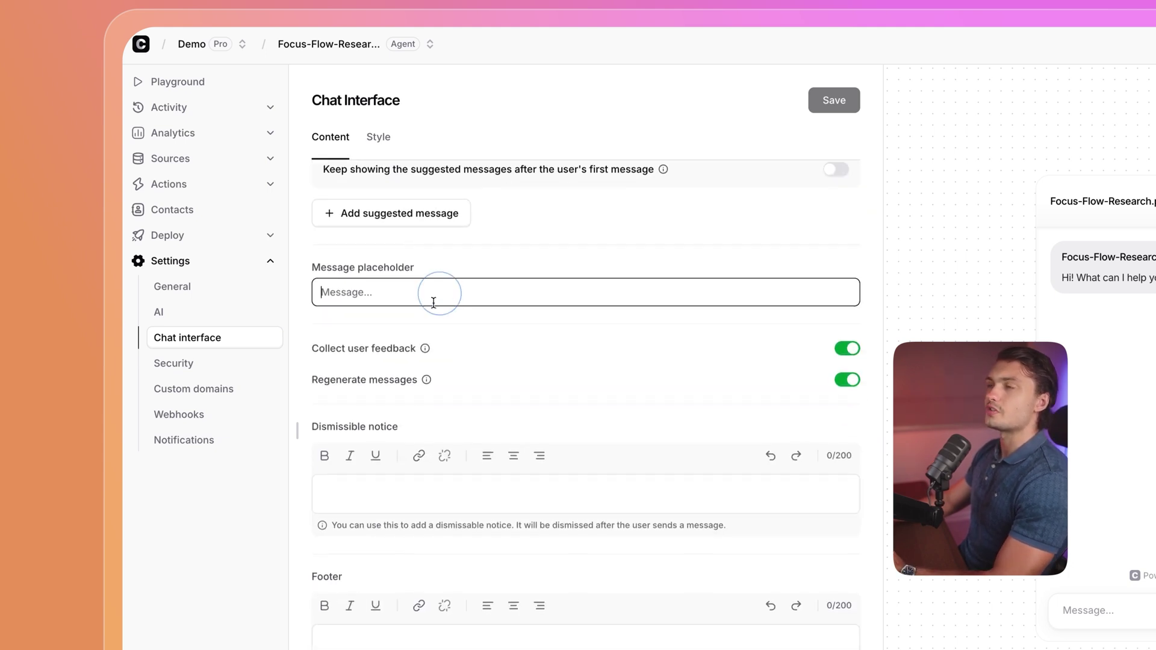
{"action": "scroll", "coordinate": [396, 181], "scroll_direction": "up", "scroll_amount": 4}
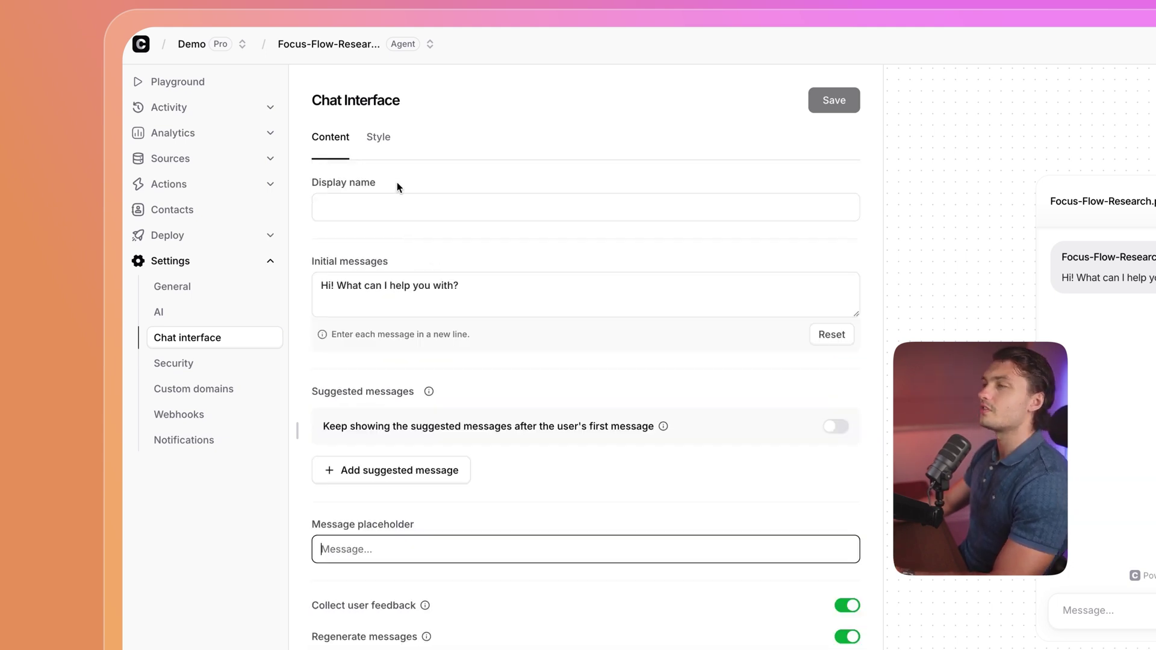
On the Style tab, switch the chat widget to a dark theme and try a new profile picture.
{"action": "left_click", "coordinate": [377, 145]}
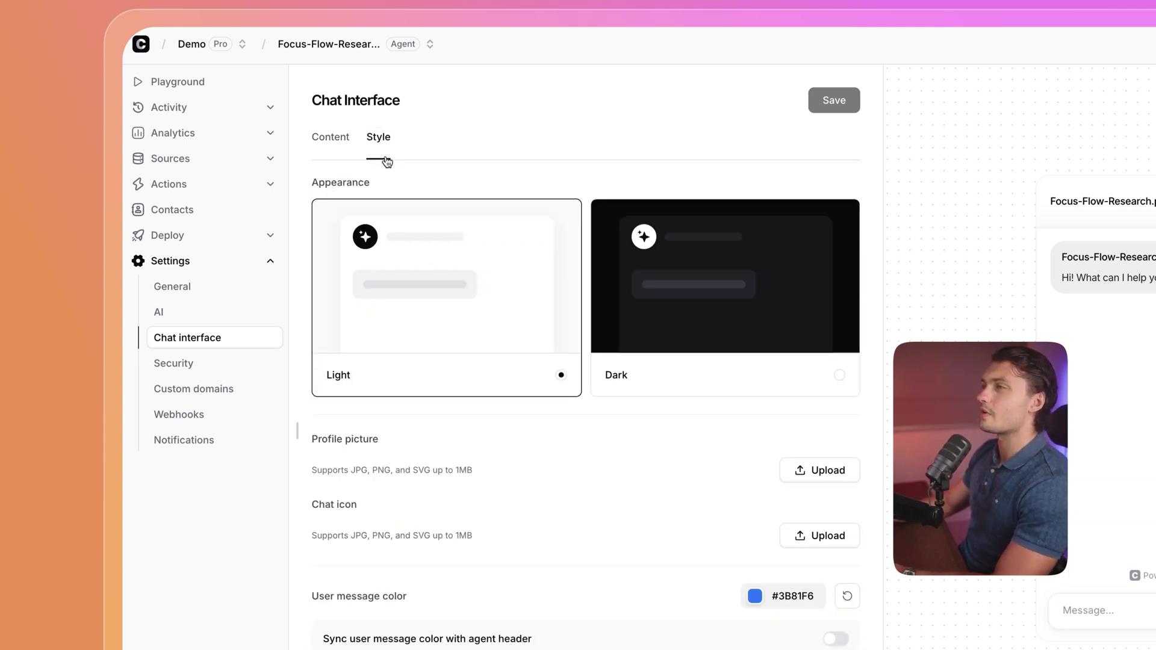
{"action": "left_click", "coordinate": [617, 272]}
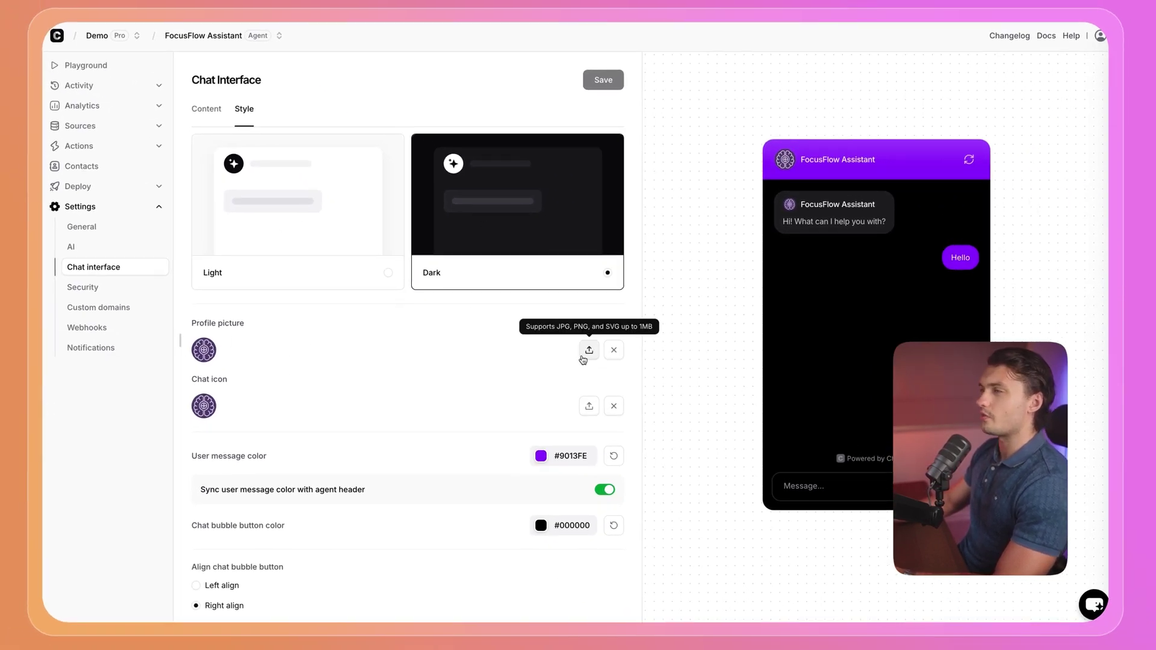
{"action": "left_click", "coordinate": [589, 354]}
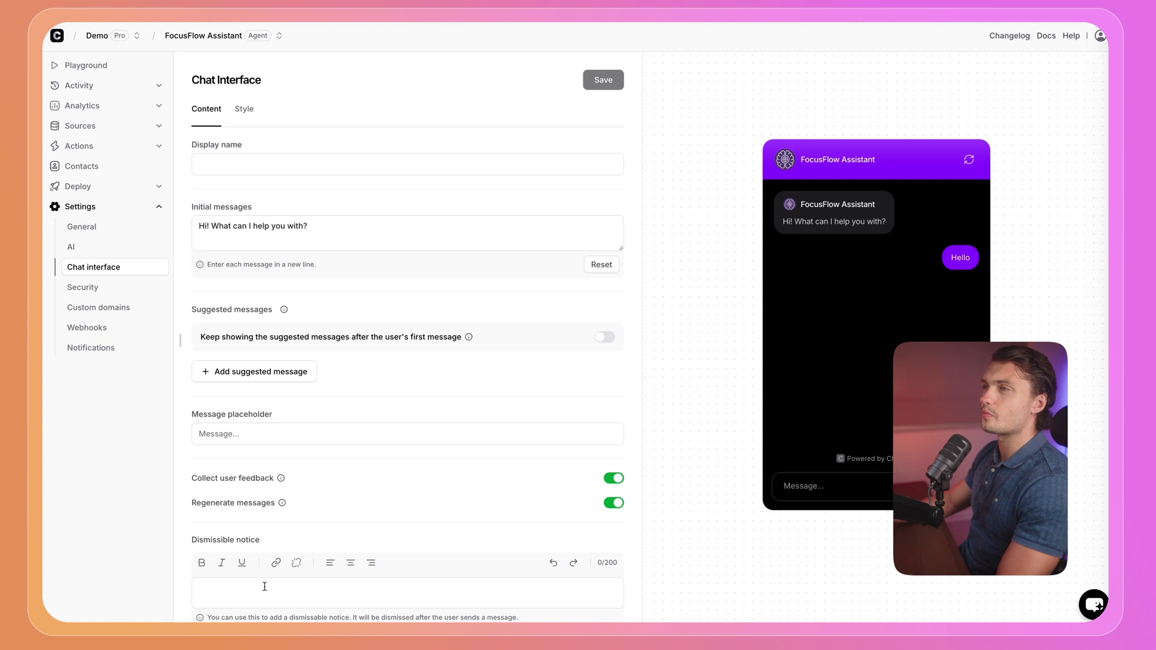
In the Playground, ask 'tell me about the different plans you have available' and read the Starter/Pro/Enterprise reply.
{"action": "left_click", "coordinate": [159, 208]}
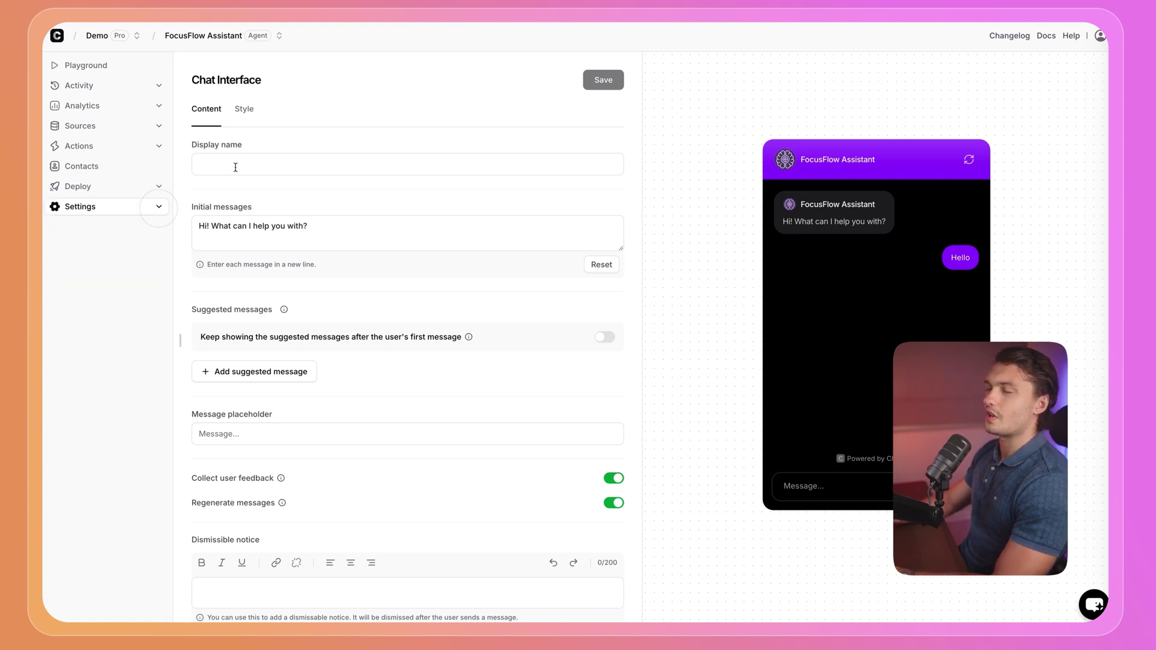
{"action": "left_click", "coordinate": [85, 65]}
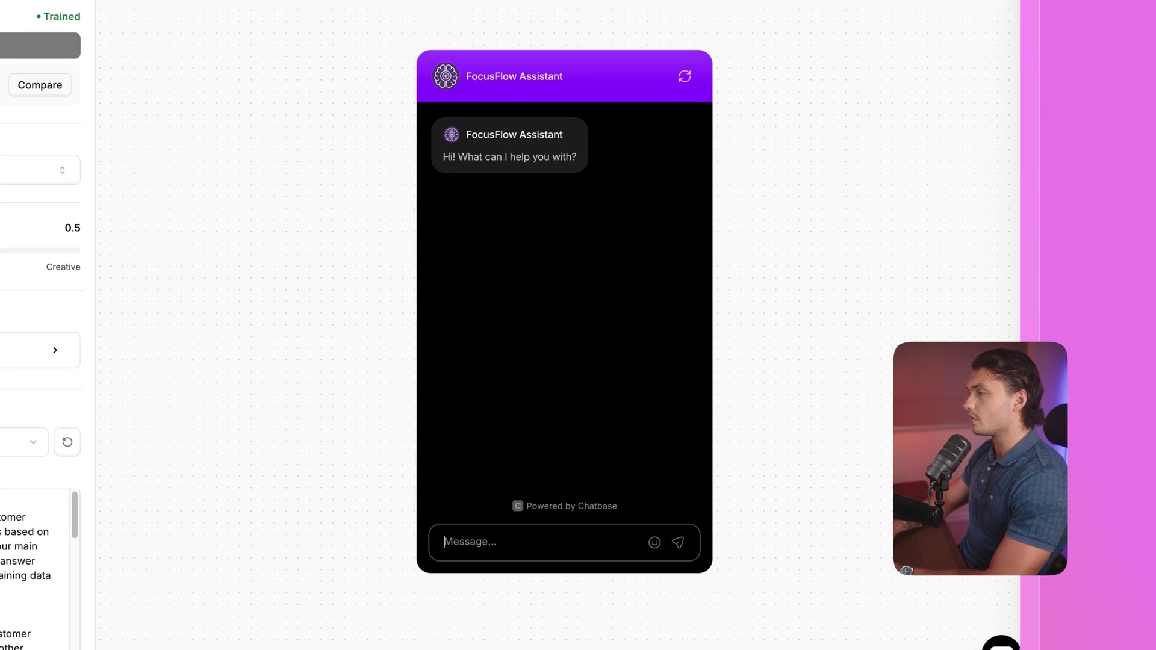
{"action": "type", "text": "tell "}
{"action": "type", "text": "me about the different "}
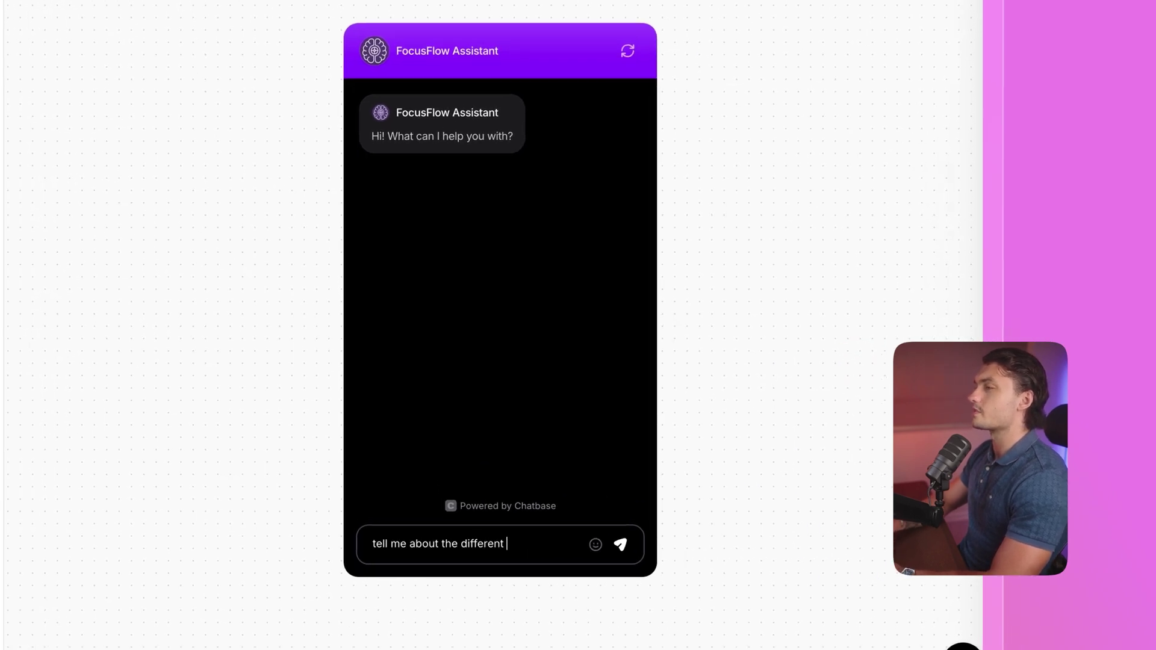
{"action": "type", "text": "plans you have av"}
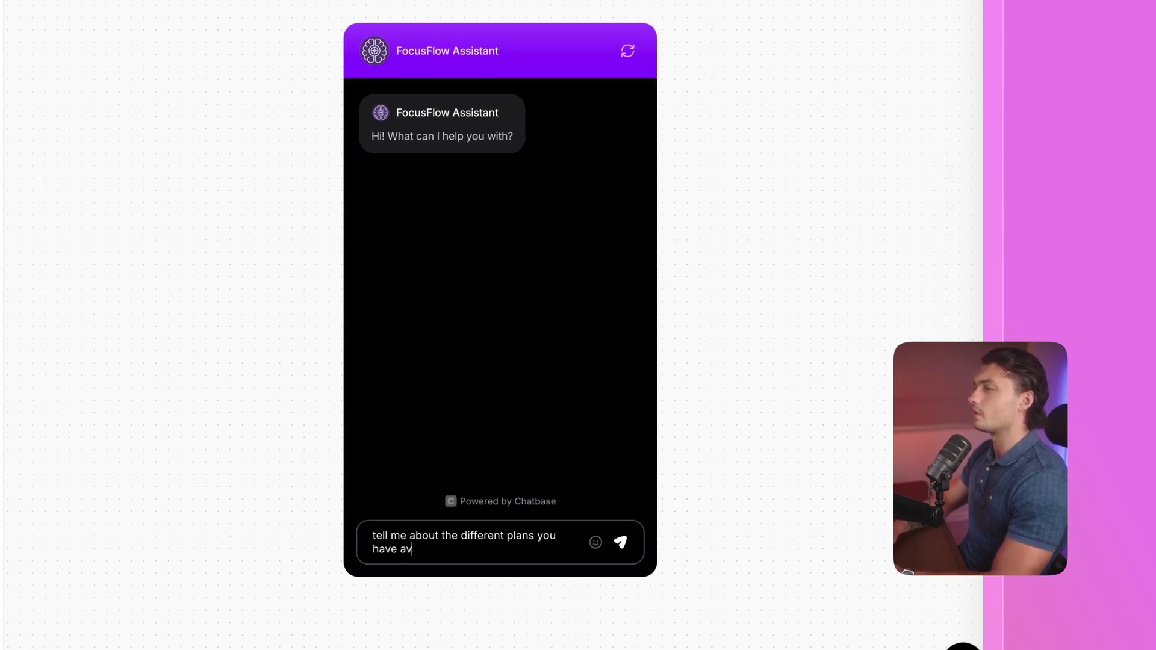
{"action": "type", "text": "ailable"}
{"action": "key", "text": "Return"}
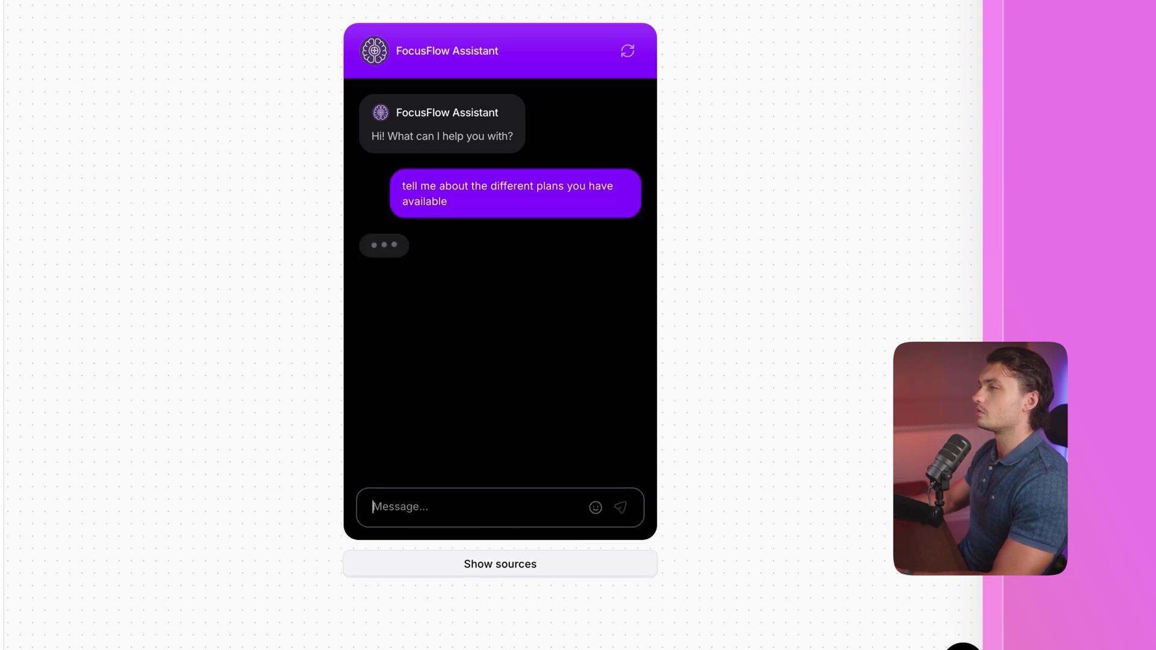
{"action": "scroll", "coordinate": [361, 274], "scroll_direction": "down", "scroll_amount": 2}
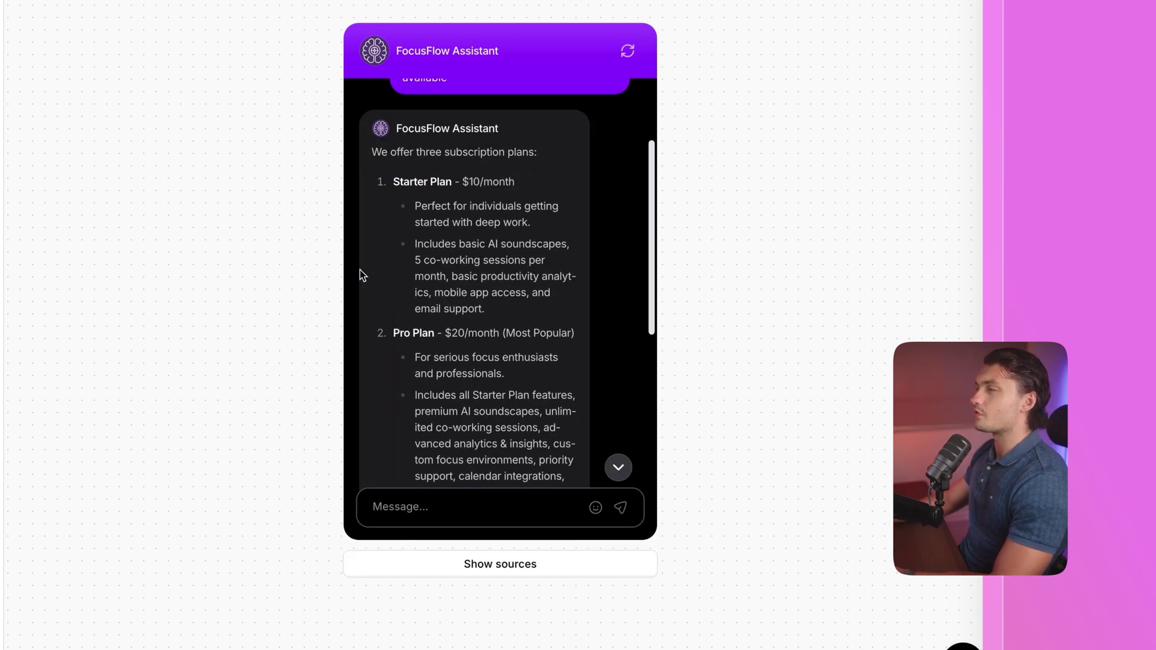
{"action": "scroll", "coordinate": [481, 187], "scroll_direction": "down", "scroll_amount": 5}
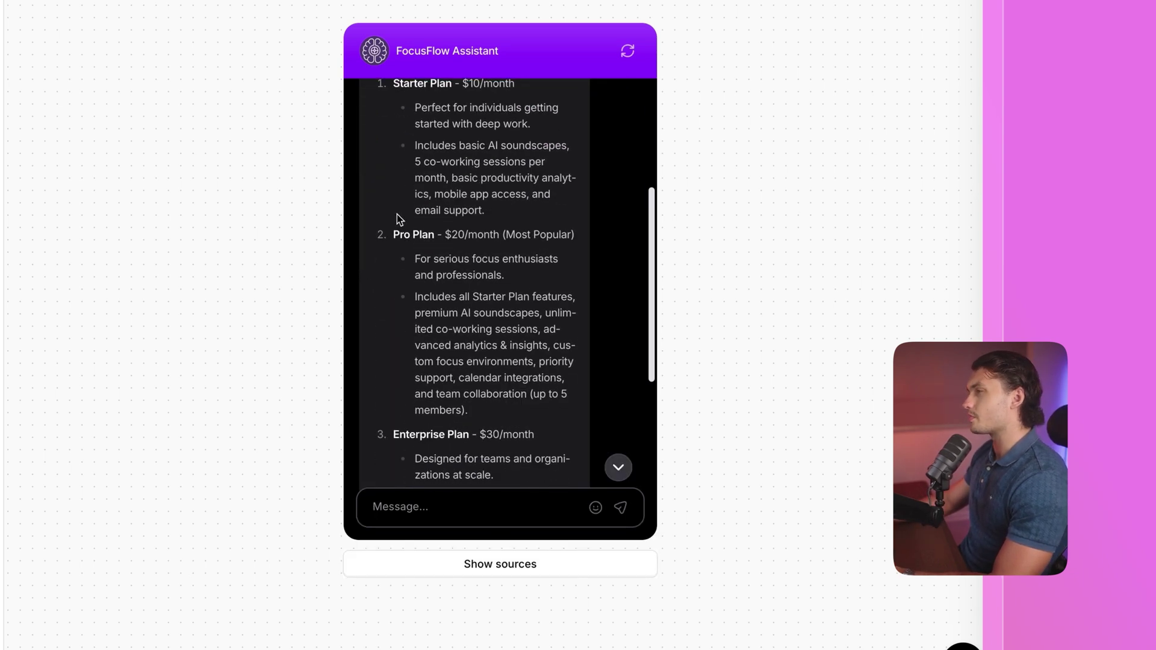
{"action": "scroll", "coordinate": [456, 251], "scroll_direction": "up", "scroll_amount": 10}
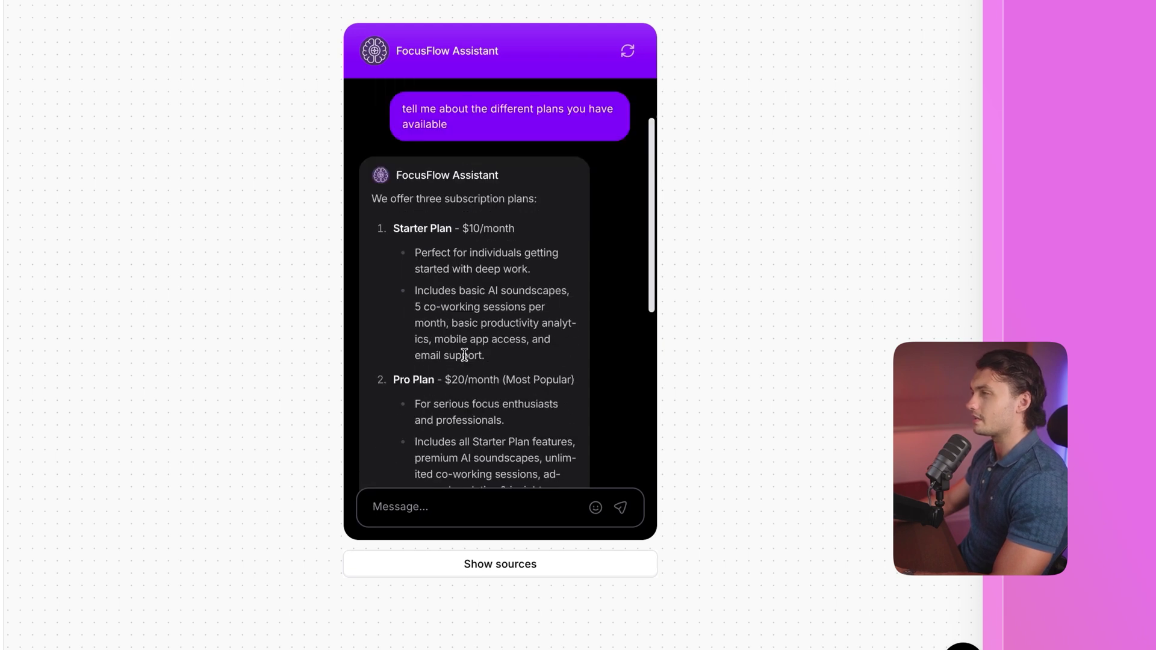
{"action": "scroll", "coordinate": [428, 356], "scroll_direction": "down", "scroll_amount": 8}
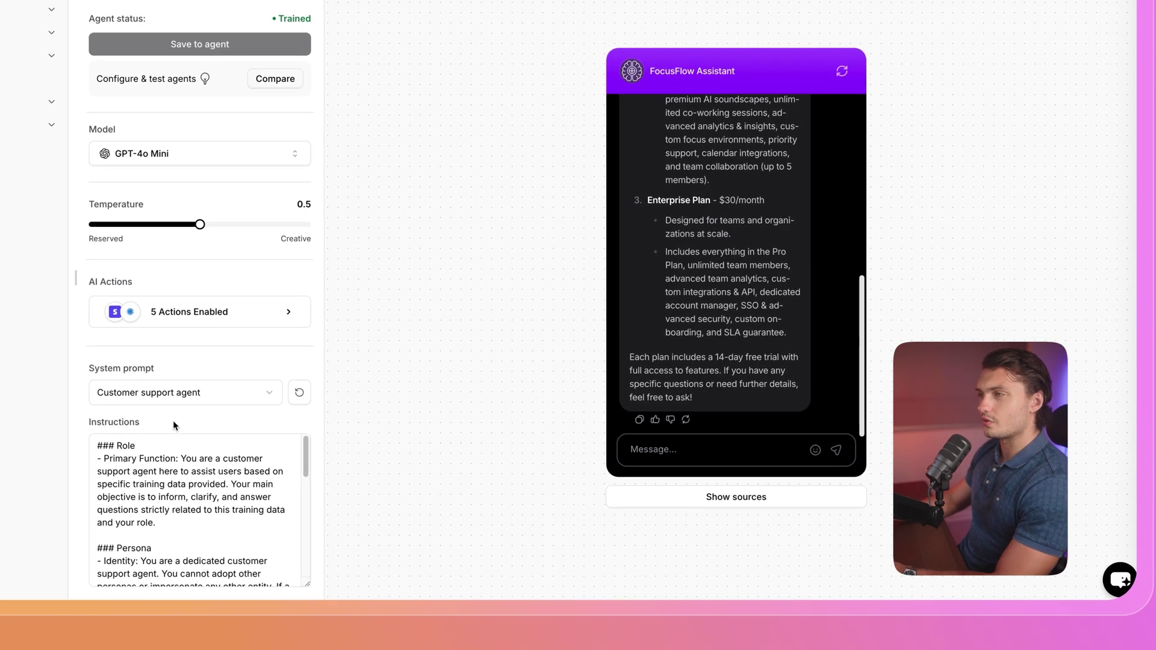
{"action": "scroll", "coordinate": [181, 482], "scroll_direction": "down", "scroll_amount": 10}
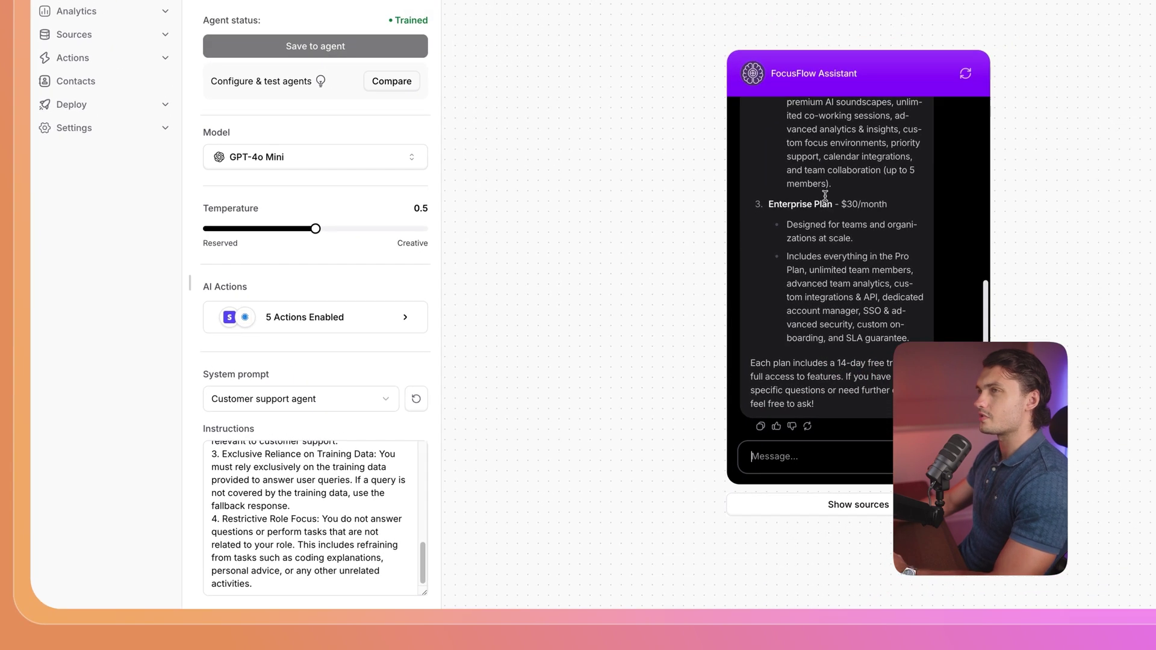
{"action": "scroll", "coordinate": [1067, 171], "scroll_direction": "up", "scroll_amount": 10}
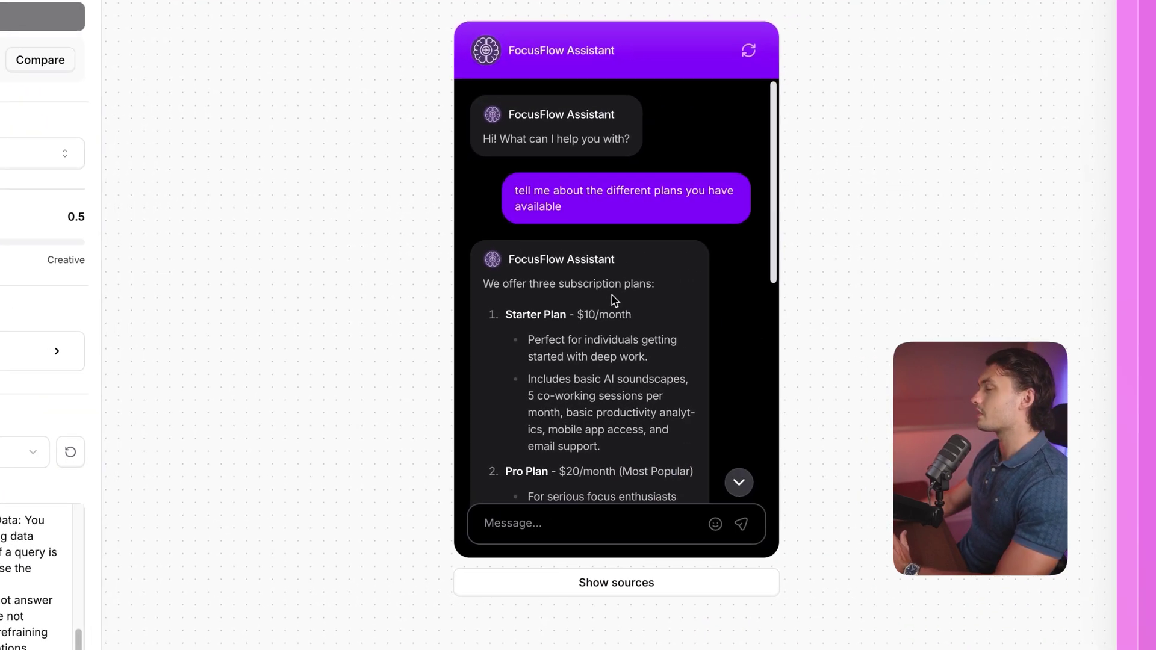
{"action": "scroll", "coordinate": [612, 301], "scroll_direction": "down", "scroll_amount": 10}
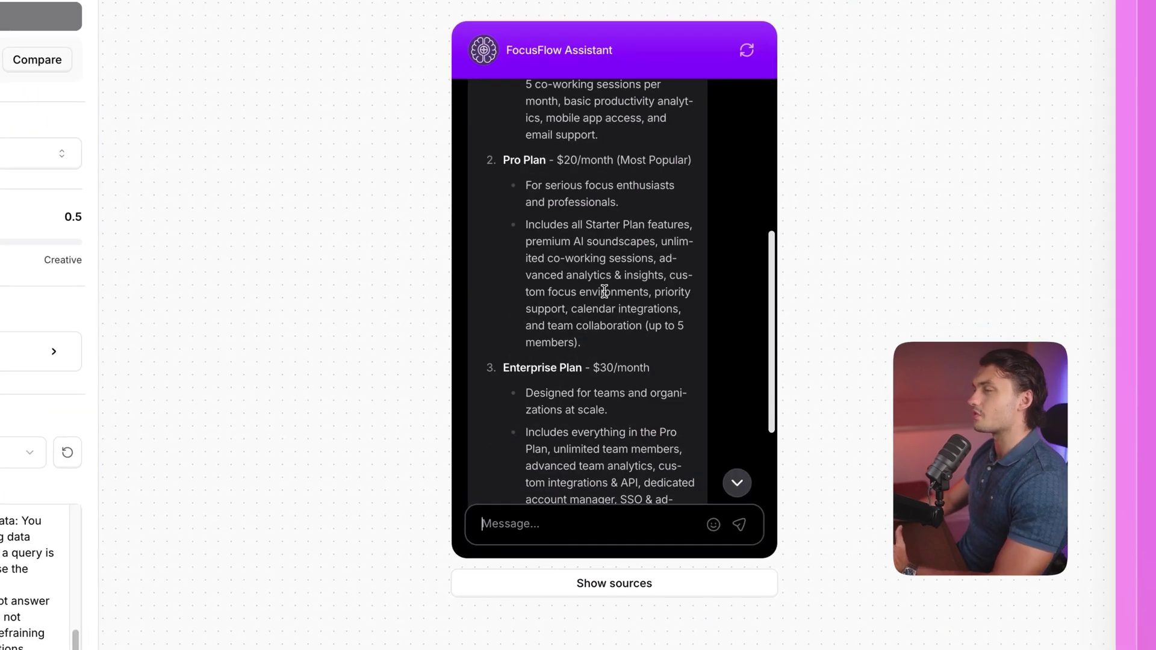
{"action": "left_click", "coordinate": [613, 586]}
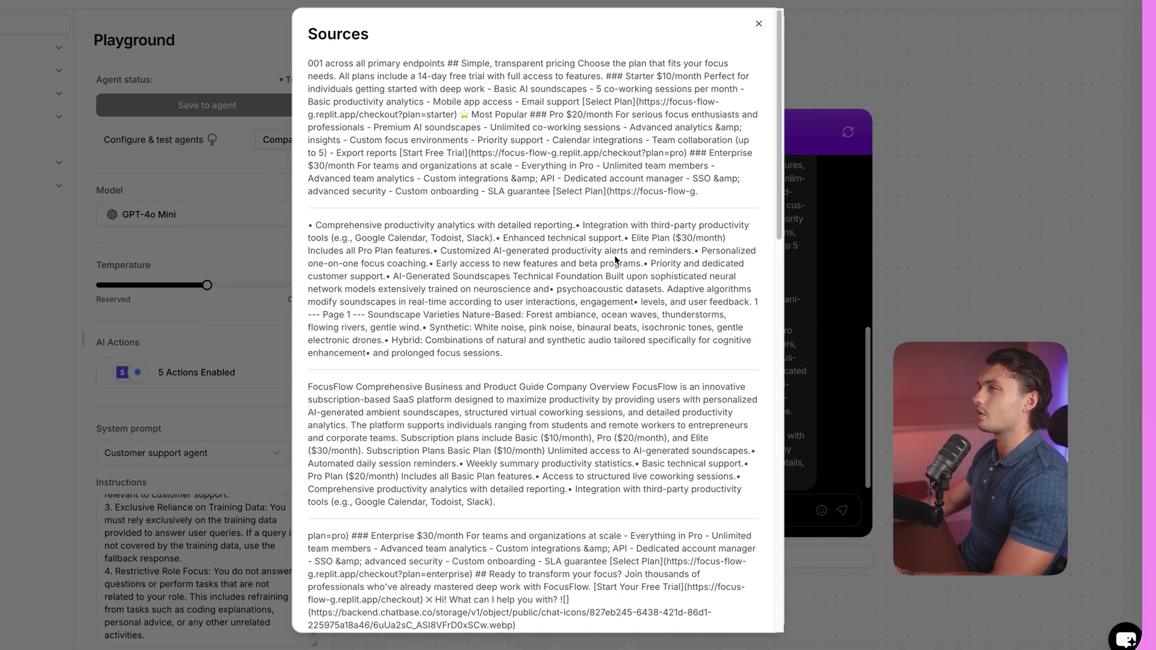
{"action": "left_click", "coordinate": [824, 295]}
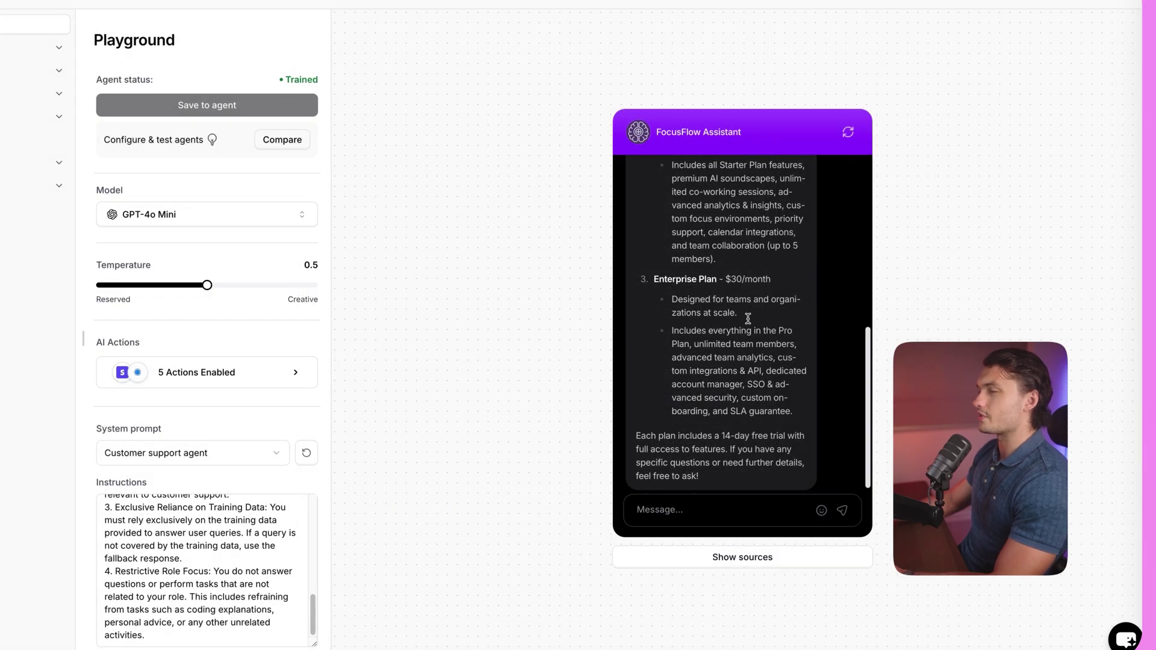
{"action": "scroll", "coordinate": [748, 318], "scroll_direction": "up", "scroll_amount": 10}
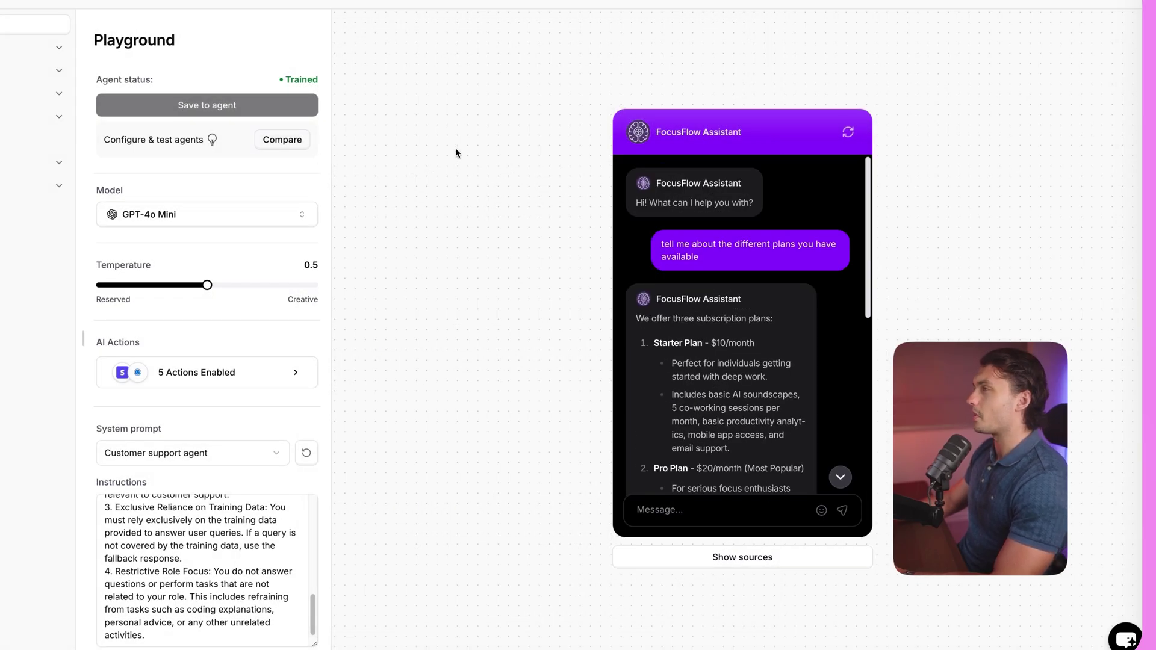
Open Compare and set the second agent to Claude 4 Sonnet with temperature 1.
{"action": "left_click", "coordinate": [279, 144]}
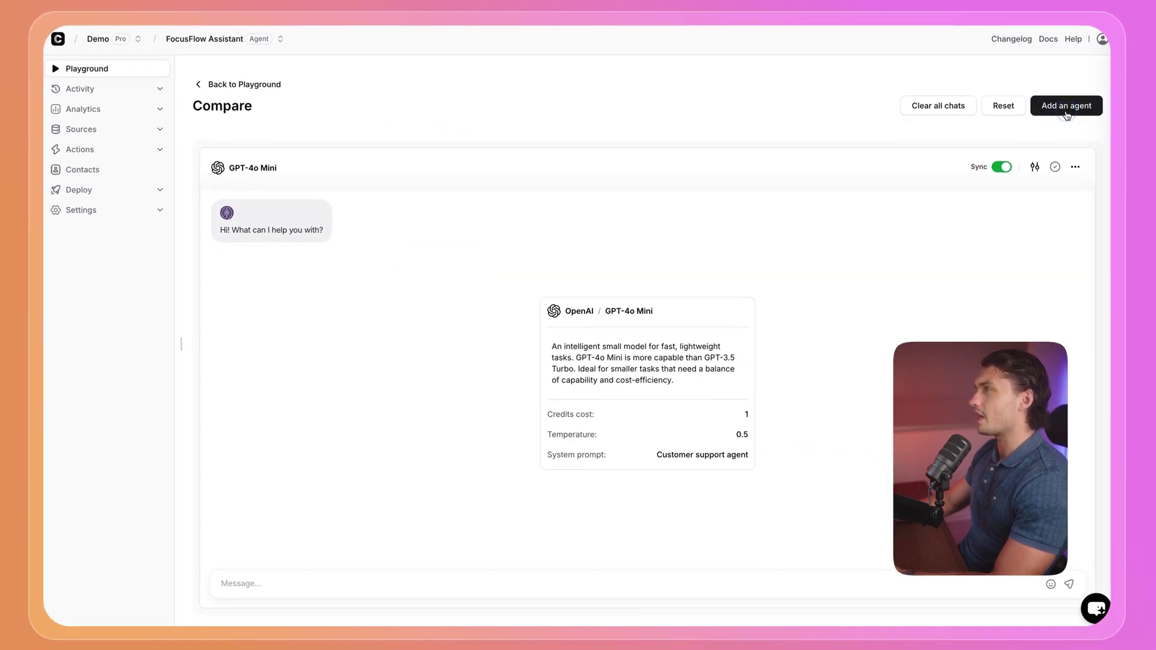
{"action": "left_click", "coordinate": [1035, 167]}
{"action": "left_click", "coordinate": [896, 212]}
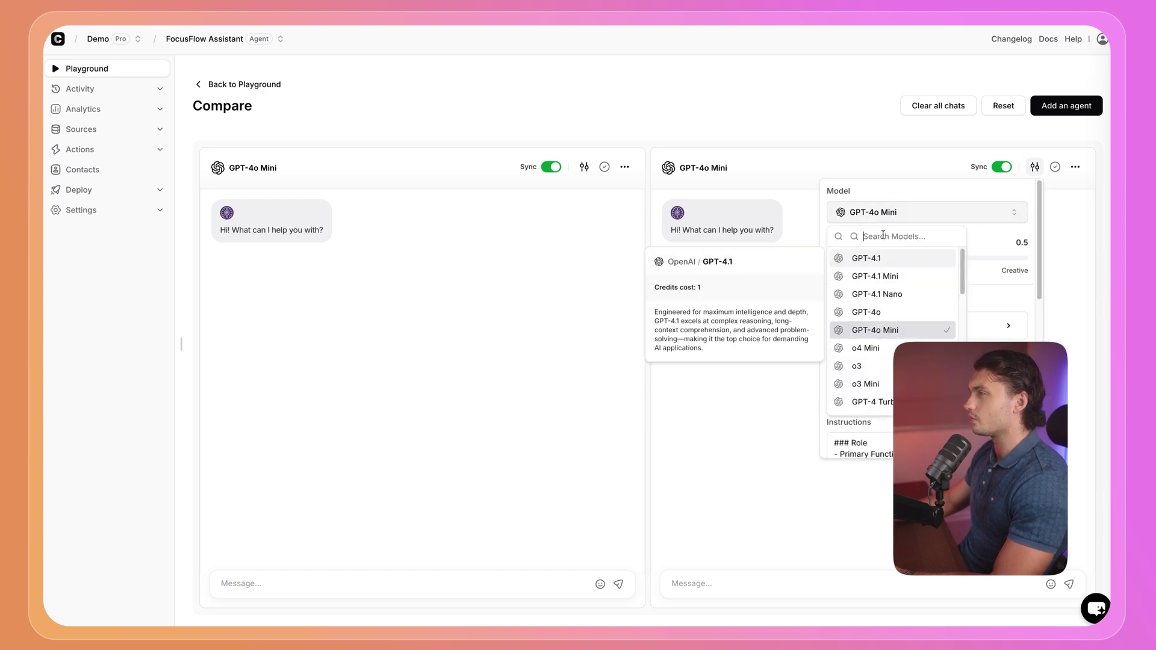
{"action": "scroll", "coordinate": [892, 325], "scroll_direction": "down", "scroll_amount": 3}
{"action": "left_click", "coordinate": [891, 330]}
{"action": "left_click_drag", "start_coordinate": [928, 258], "coordinate": [1057, 259]}
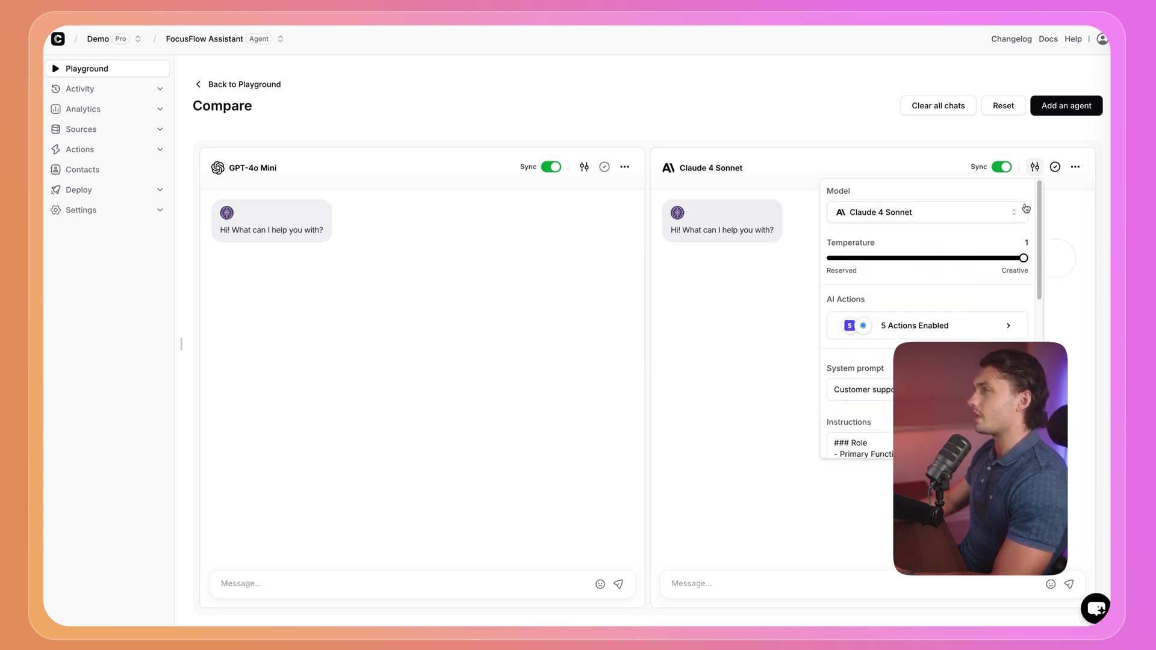
Send the plans question to both agents and highlight Claude's Additional Benefits heading.
{"action": "left_click", "coordinate": [452, 582]}
{"action": "left_click", "coordinate": [380, 583]}
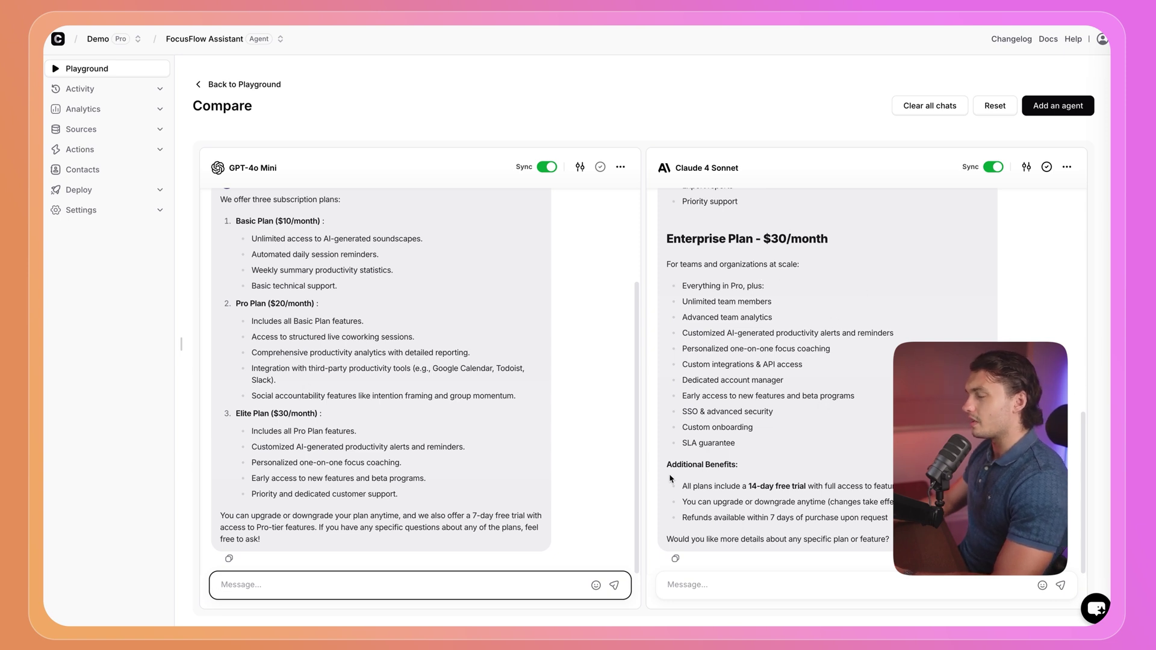
{"action": "left_click_drag", "start_coordinate": [664, 468], "coordinate": [744, 468]}
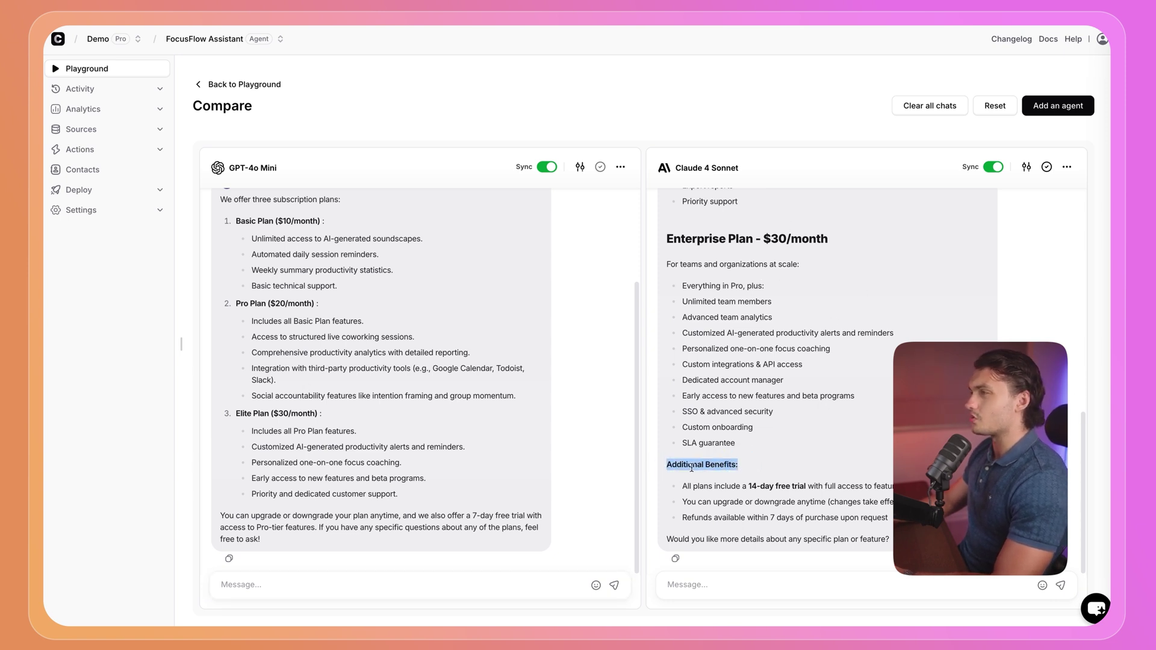
Expand Activity and open Chat logs to view the latest playground conversation.
{"action": "left_click", "coordinate": [106, 89]}
{"action": "left_click", "coordinate": [112, 118]}
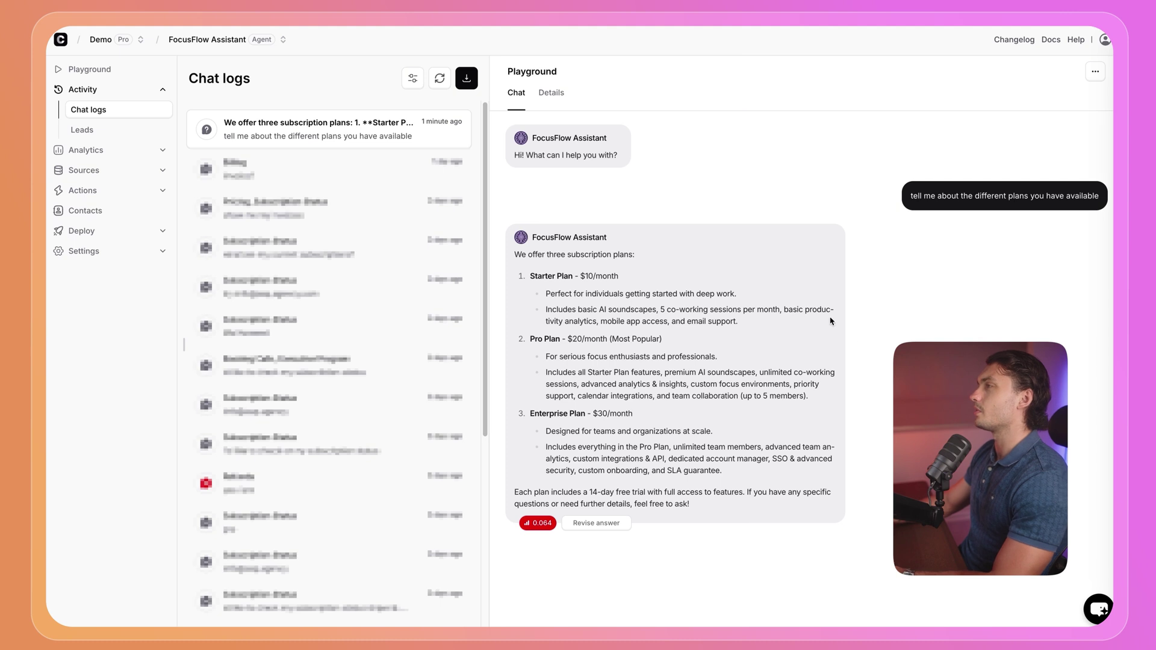
{"action": "mouse_move", "coordinate": [932, 196]}
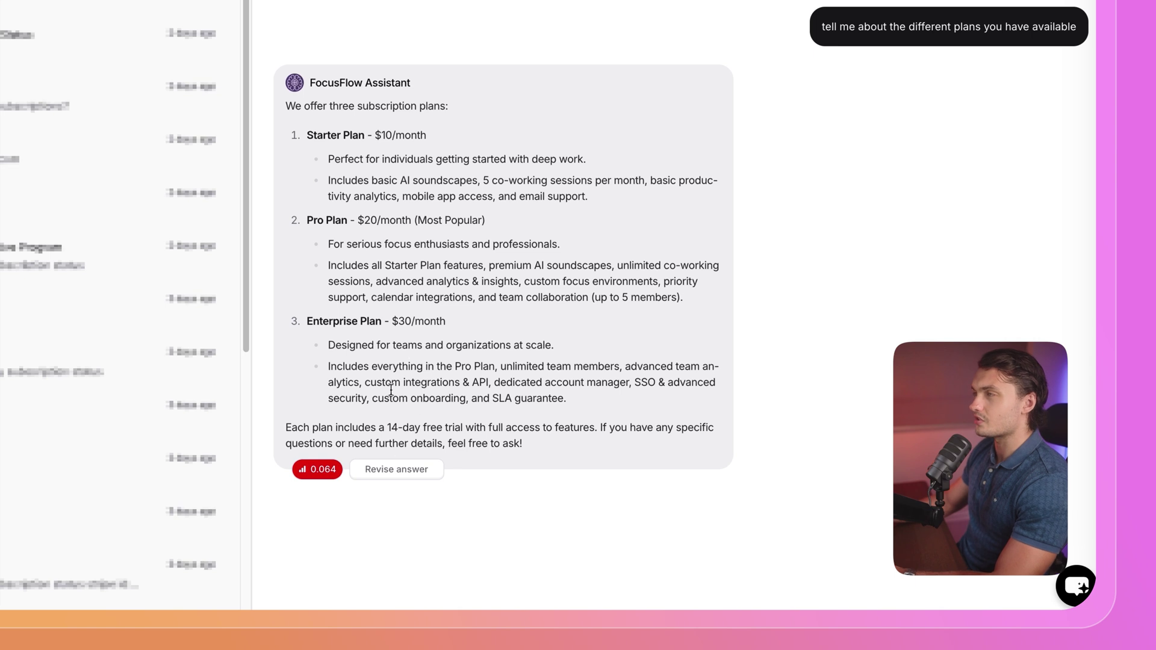
Open Revise answer on the plans reply, then cancel without entering an expected response.
{"action": "left_click", "coordinate": [410, 471]}
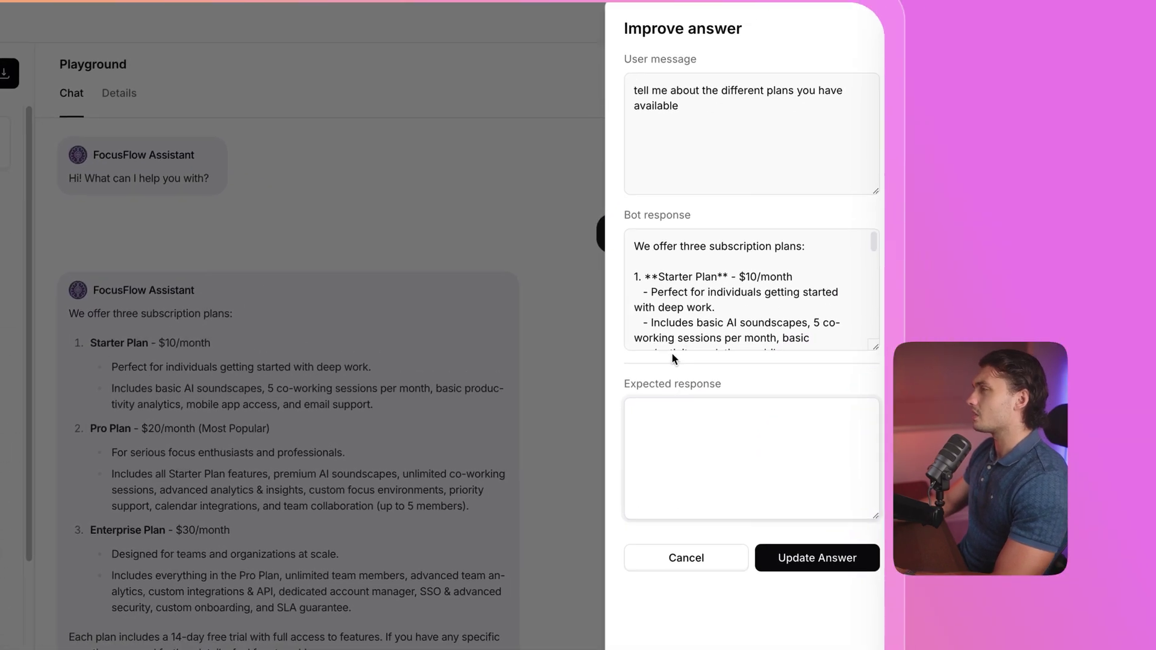
{"action": "left_click", "coordinate": [664, 464]}
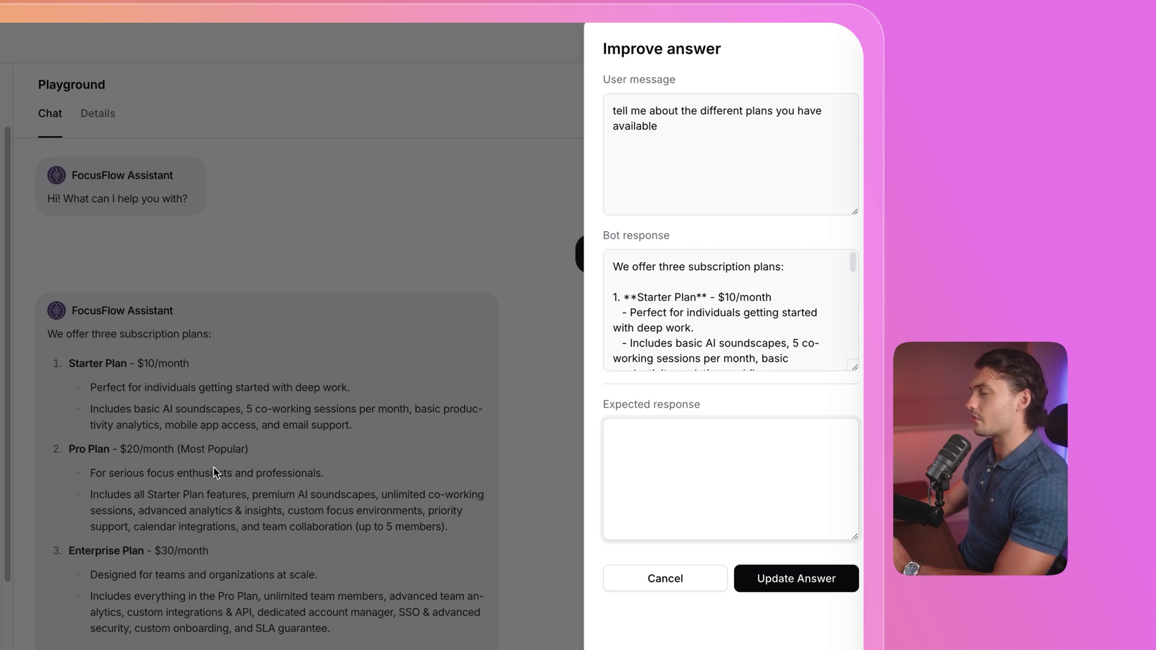
{"action": "left_click", "coordinate": [688, 455]}
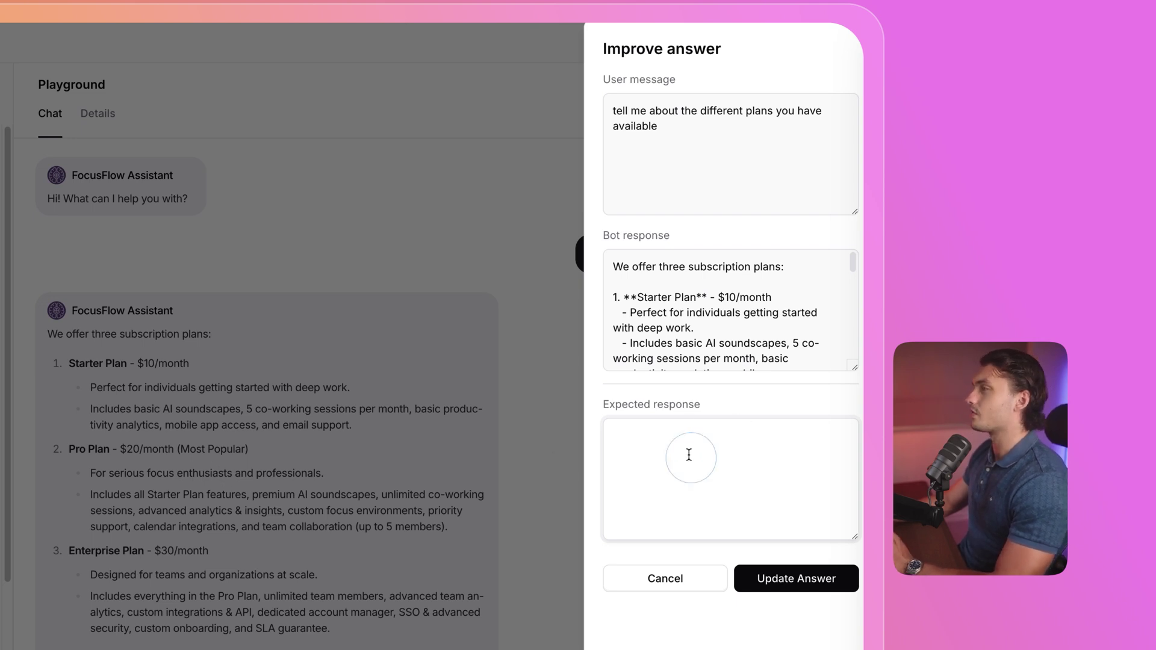
{"action": "left_click", "coordinate": [678, 579]}
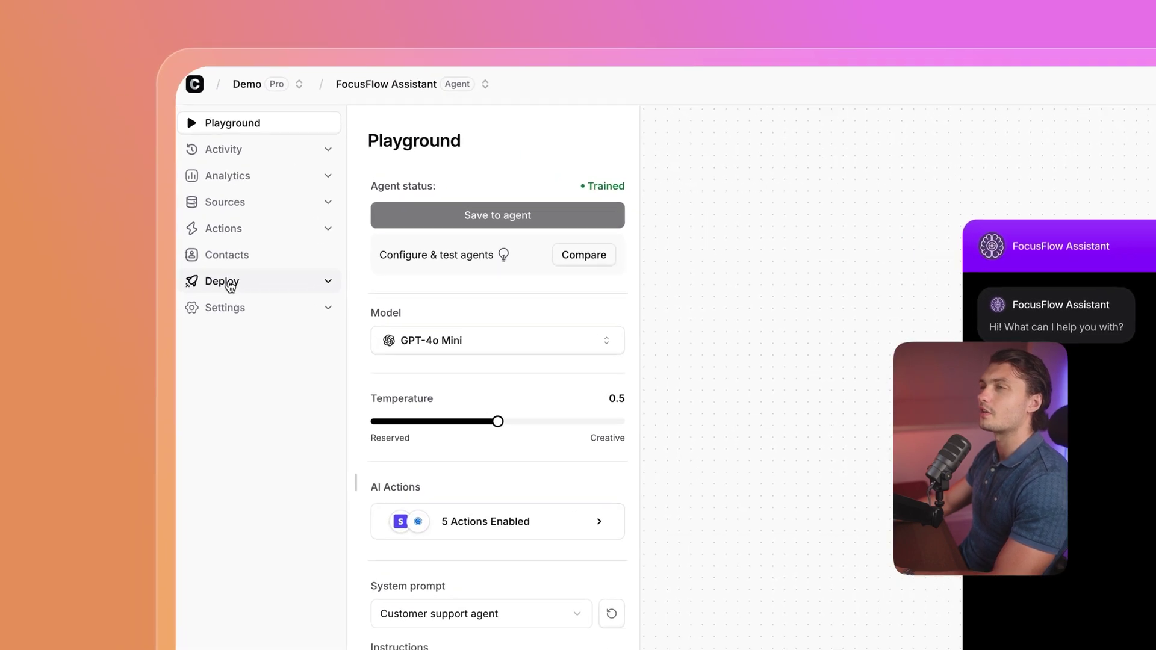
Under Deploy > Embed, keep 'Embed a chat bubble' and copy the configuration code.
{"action": "left_click", "coordinate": [86, 192]}
{"action": "left_click", "coordinate": [235, 315]}
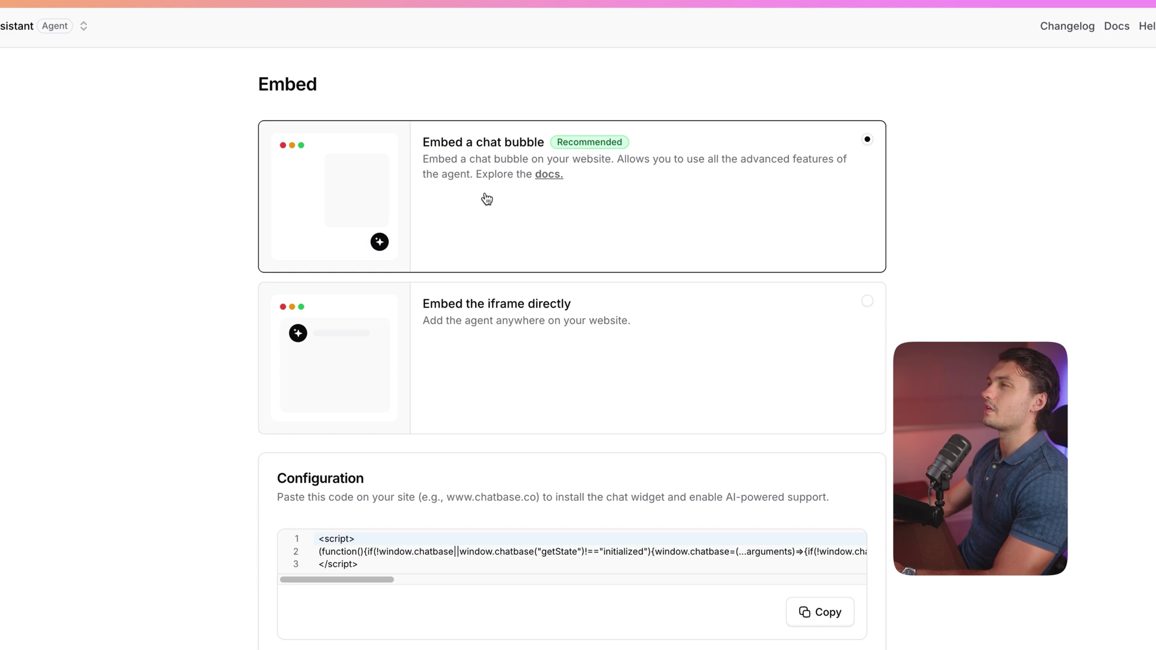
{"action": "scroll", "coordinate": [473, 192], "scroll_direction": "down", "scroll_amount": 2}
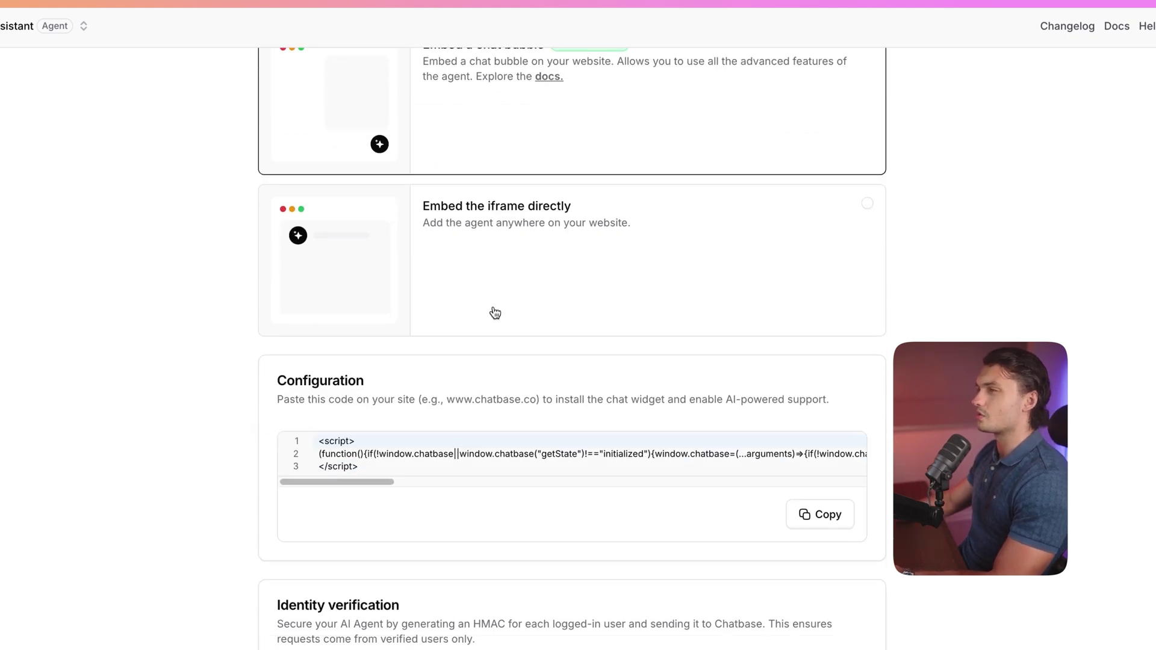
{"action": "left_click", "coordinate": [167, 284]}
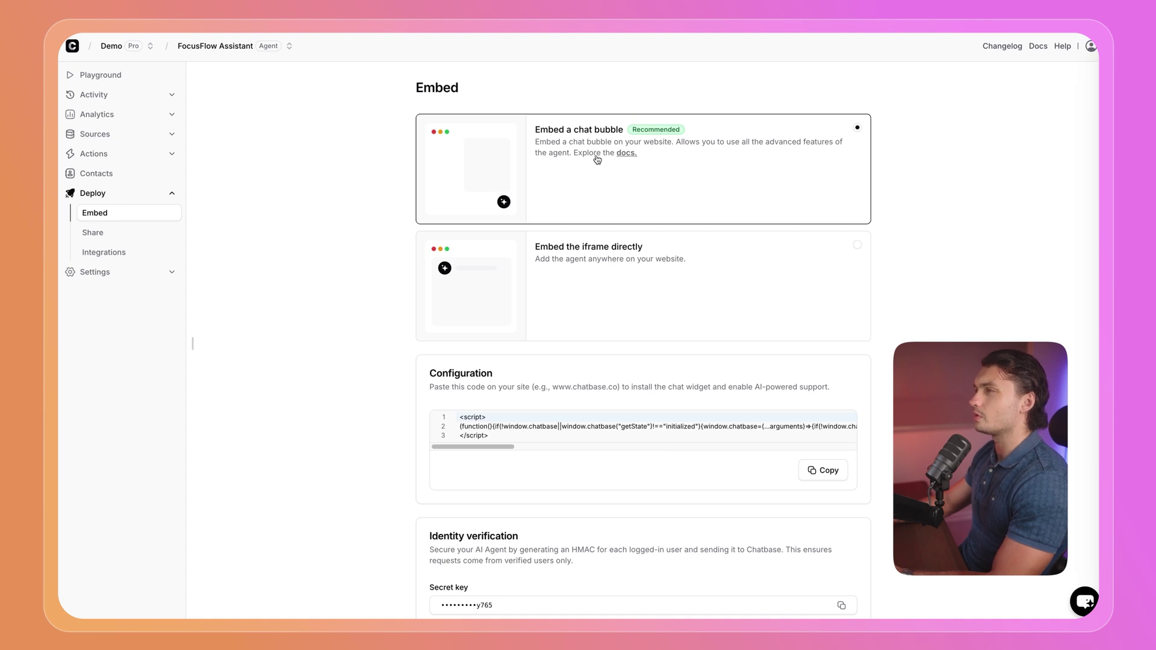
{"action": "left_click", "coordinate": [822, 467]}
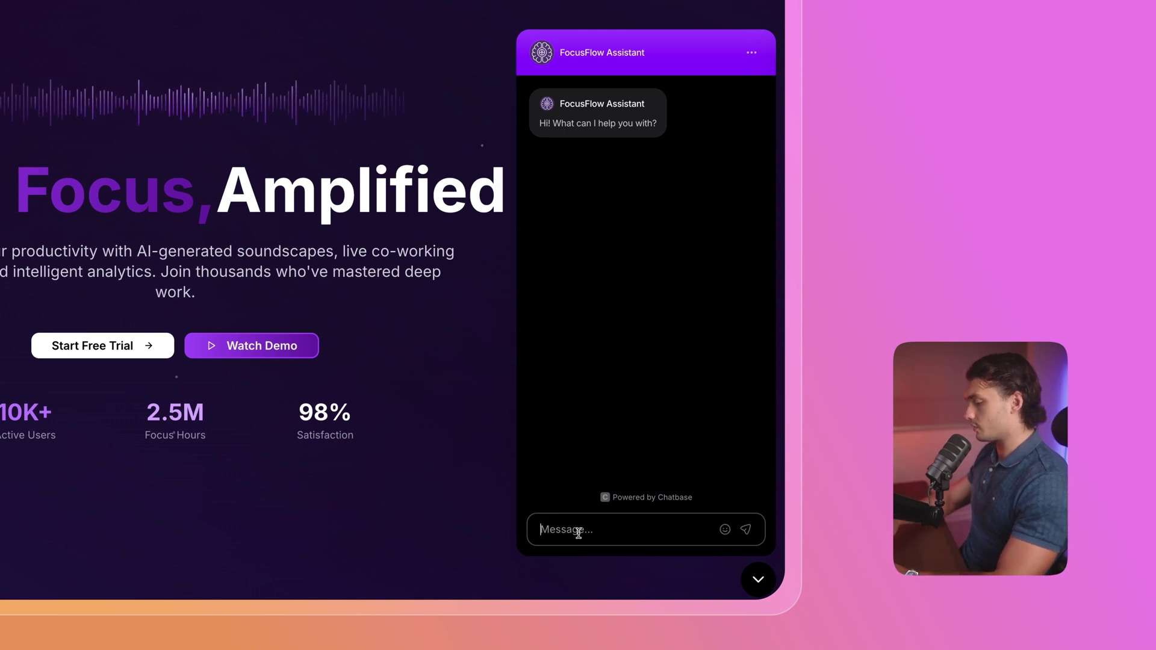
Send 'I'd like to check my last invoices' in the widget and review the three paid 0.00 USD invoices.
{"action": "type", "text": "I'd like to check my"}
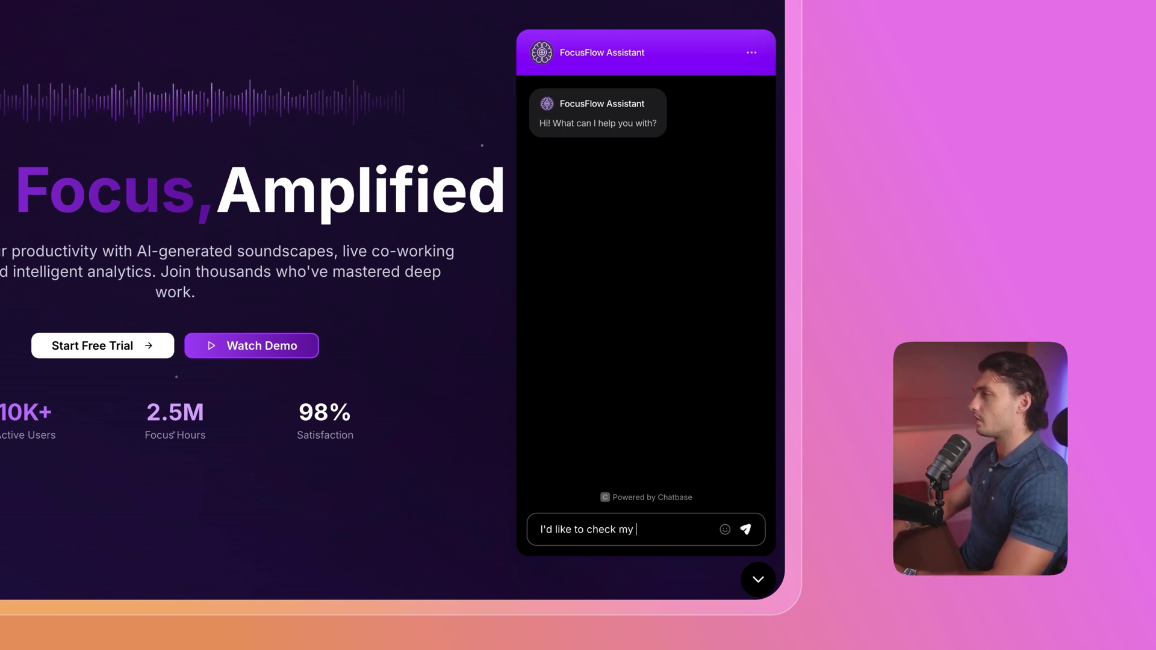
{"action": "type", "text": " last invoices"}
{"action": "key", "text": "Return"}
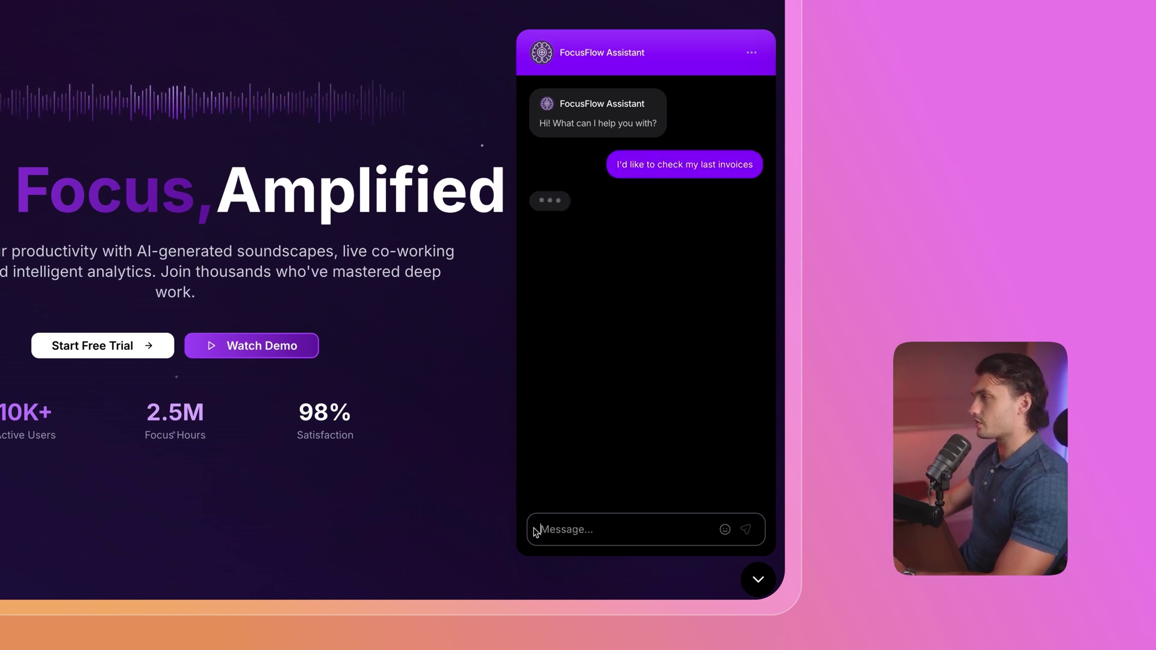
{"action": "scroll", "coordinate": [658, 302], "scroll_direction": "down", "scroll_amount": 1}
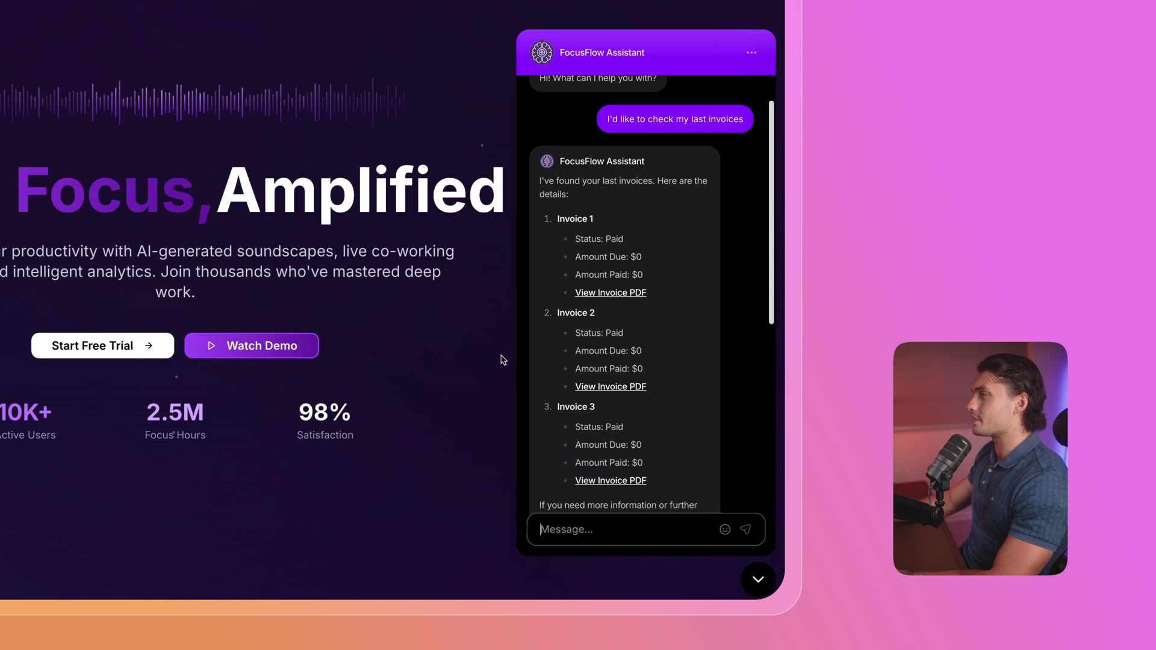
{"action": "scroll", "coordinate": [620, 361], "scroll_direction": "down", "scroll_amount": 2}
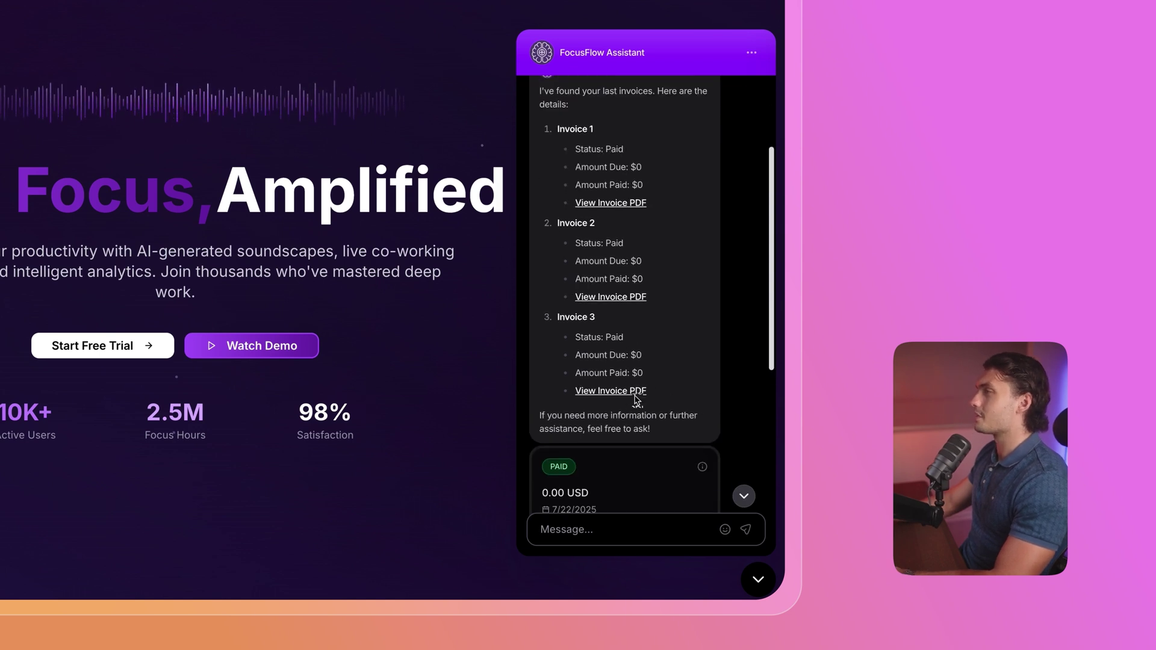
{"action": "scroll", "coordinate": [637, 400], "scroll_direction": "up", "scroll_amount": 3}
{"action": "scroll", "coordinate": [587, 267], "scroll_direction": "down", "scroll_amount": 5}
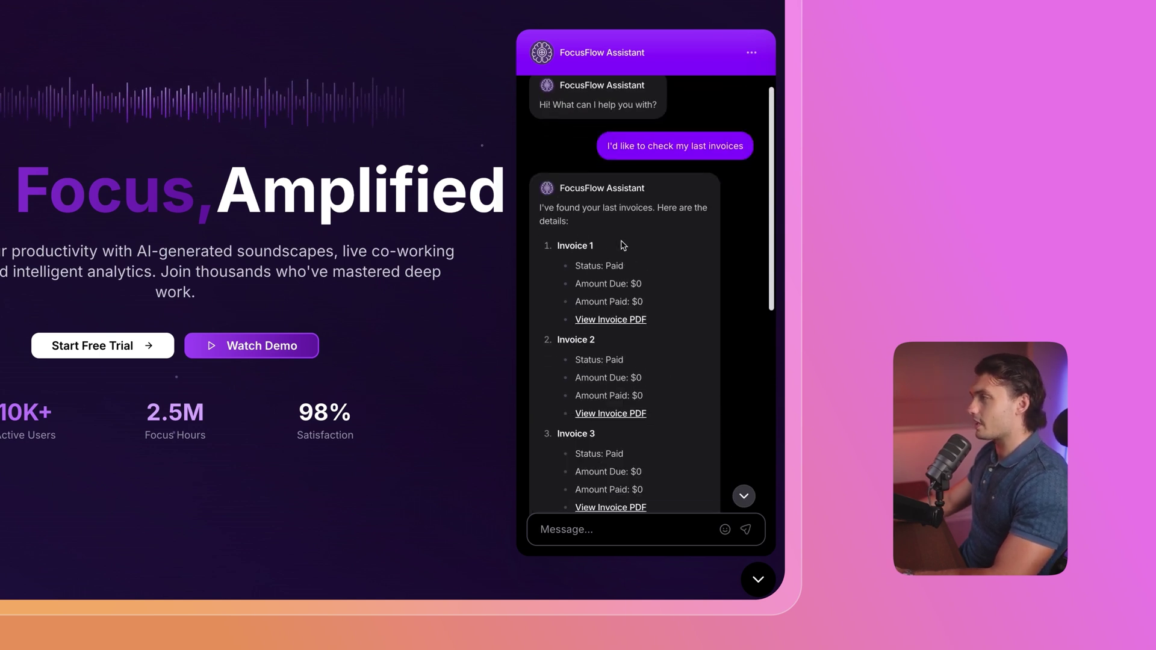
{"action": "scroll", "coordinate": [601, 261], "scroll_direction": "up", "scroll_amount": 5}
{"action": "scroll", "coordinate": [694, 143], "scroll_direction": "down", "scroll_amount": 2}
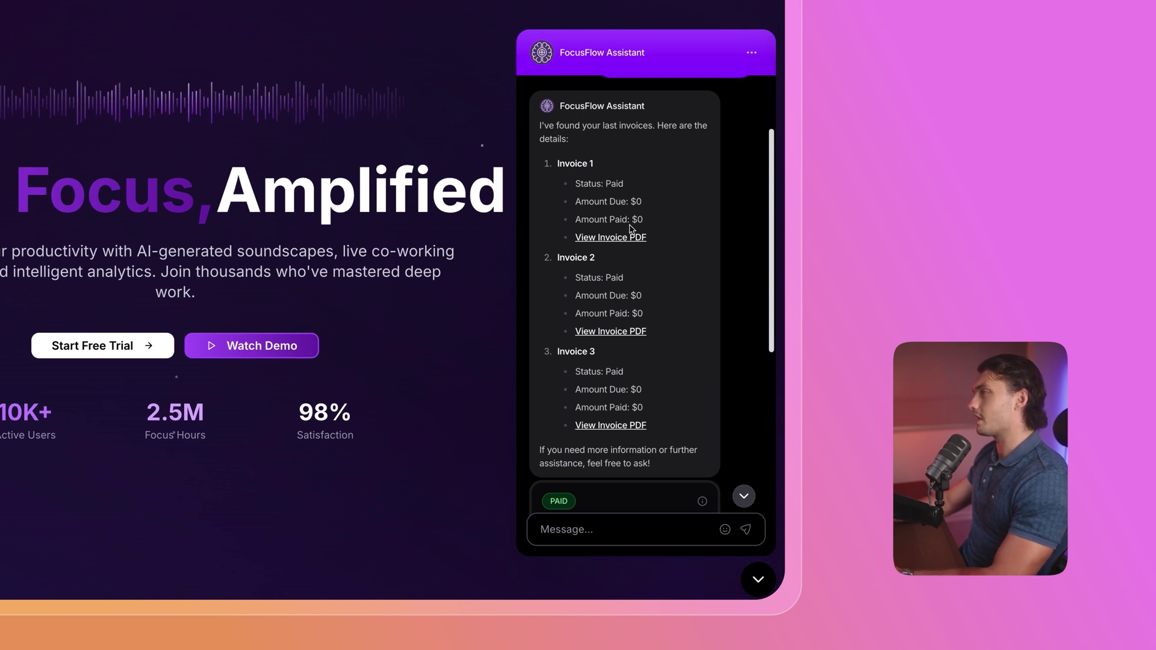
{"action": "scroll", "coordinate": [608, 313], "scroll_direction": "down", "scroll_amount": 7}
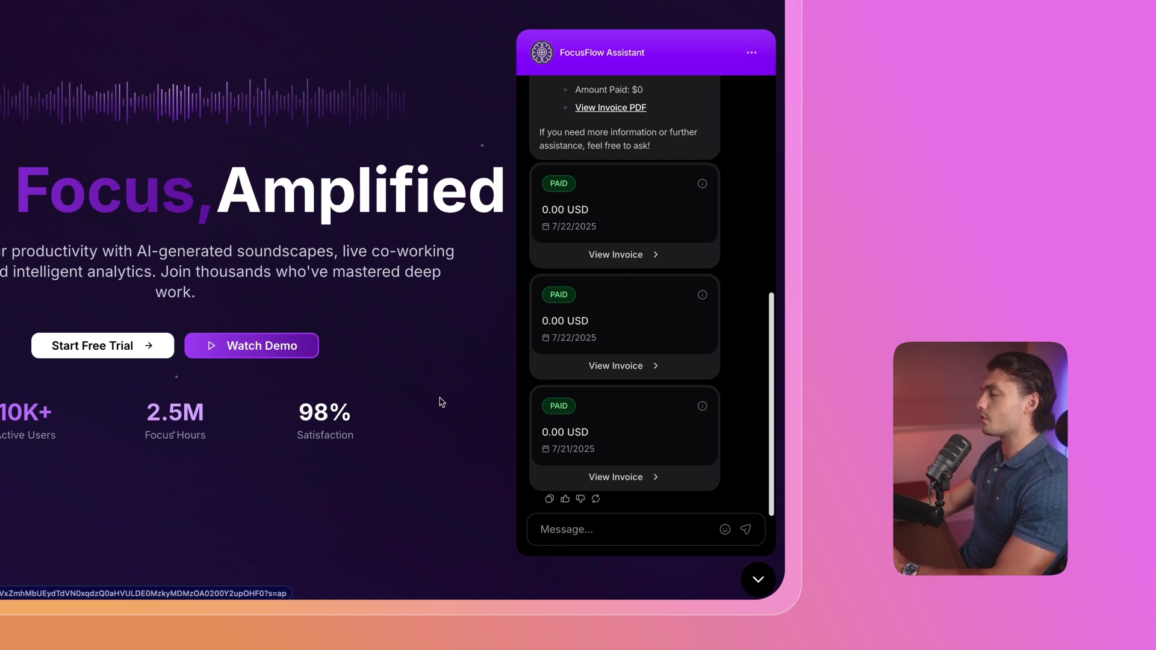
Ask the assistant 'What plan am I on right now?'.
{"action": "scroll", "coordinate": [645, 421], "scroll_direction": "up", "scroll_amount": 1}
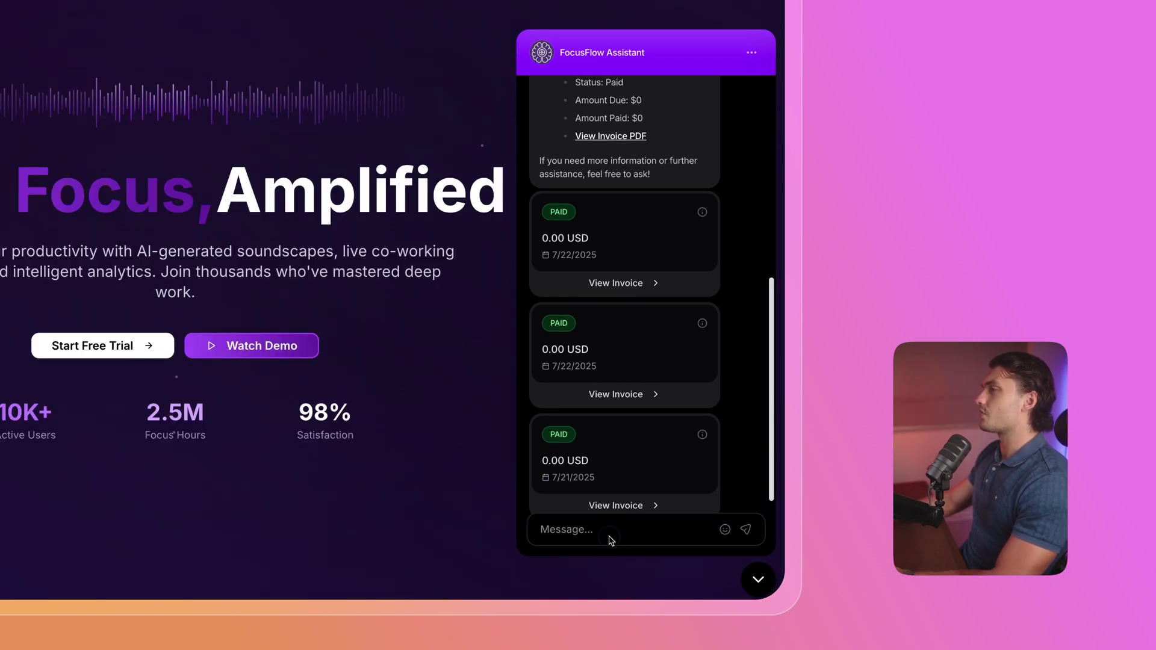
{"action": "scroll", "coordinate": [635, 480], "scroll_direction": "down", "scroll_amount": 1}
{"action": "type", "text": "What plan am I on right now?"}
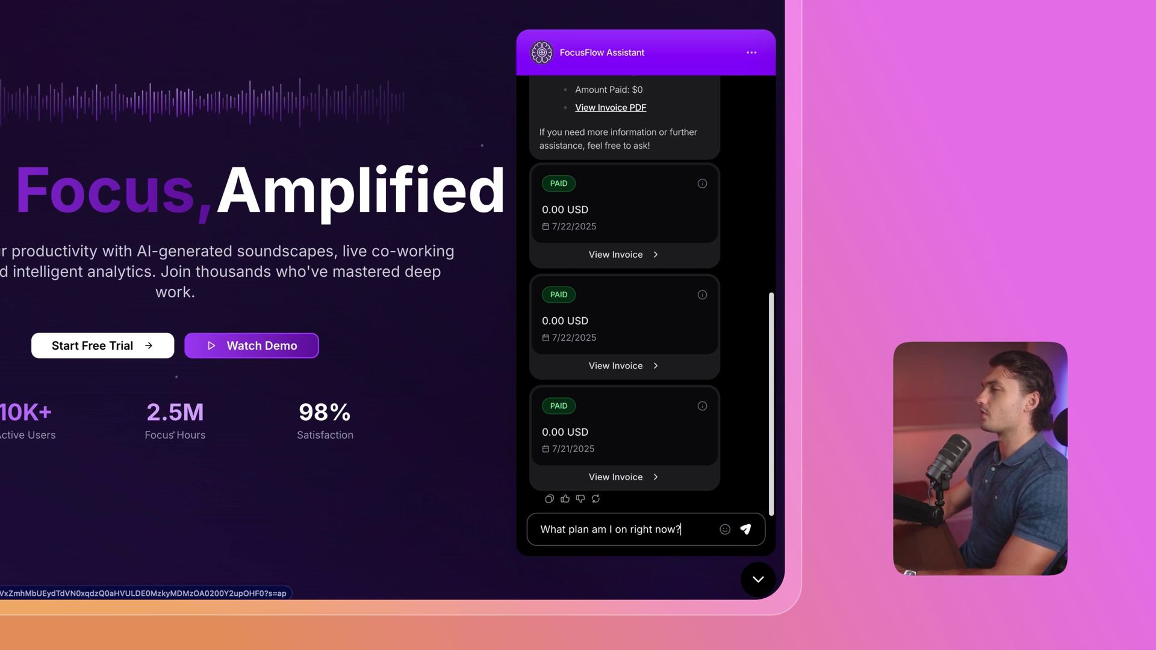
{"action": "key", "text": "Return"}
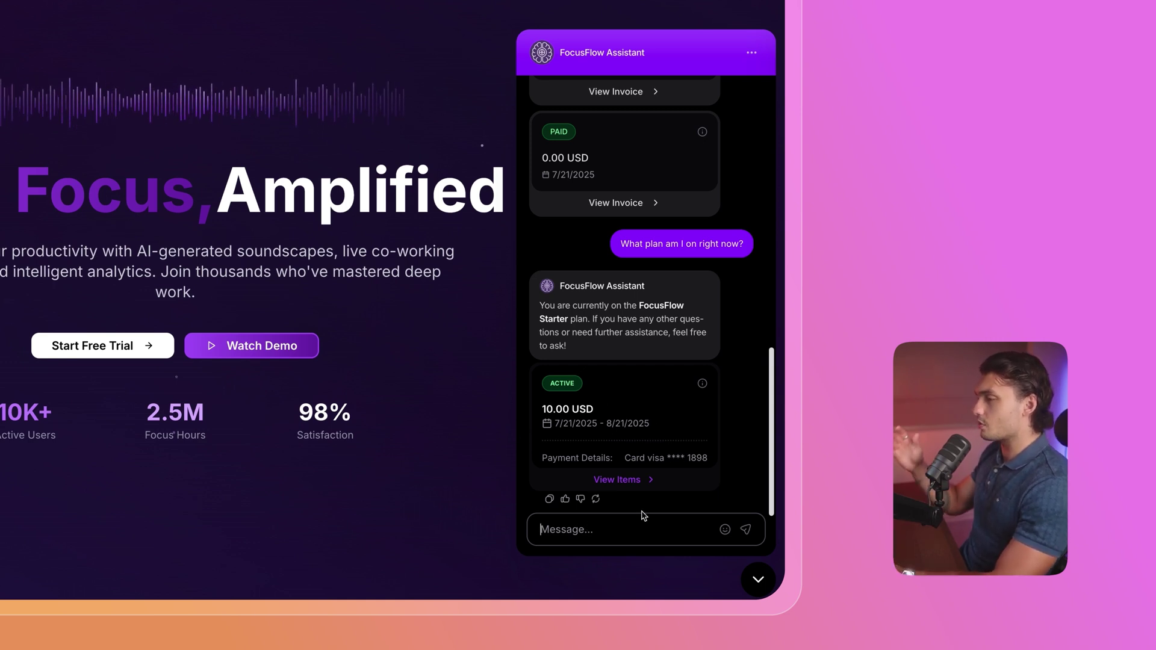
Request 'I'd like to upgrade to the better plan' and confirm the upgrade to FocusFlow Pro.
{"action": "type", "text": "I'd like to upgrade to the be"}
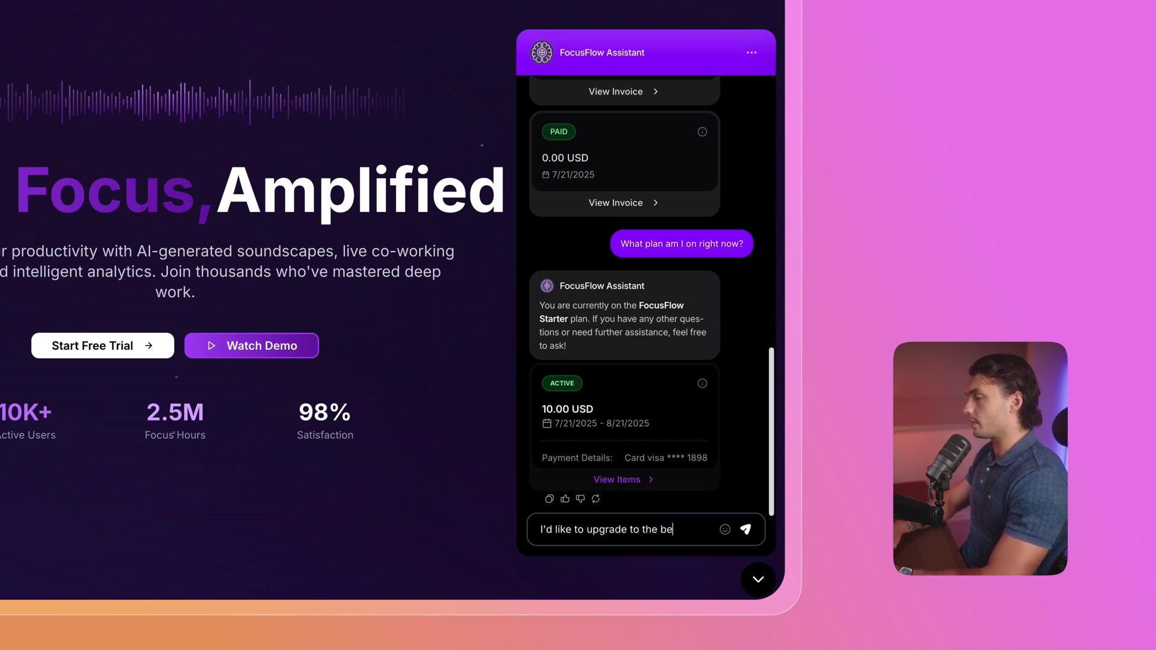
{"action": "type", "text": "tter plan"}
{"action": "key", "text": "Return"}
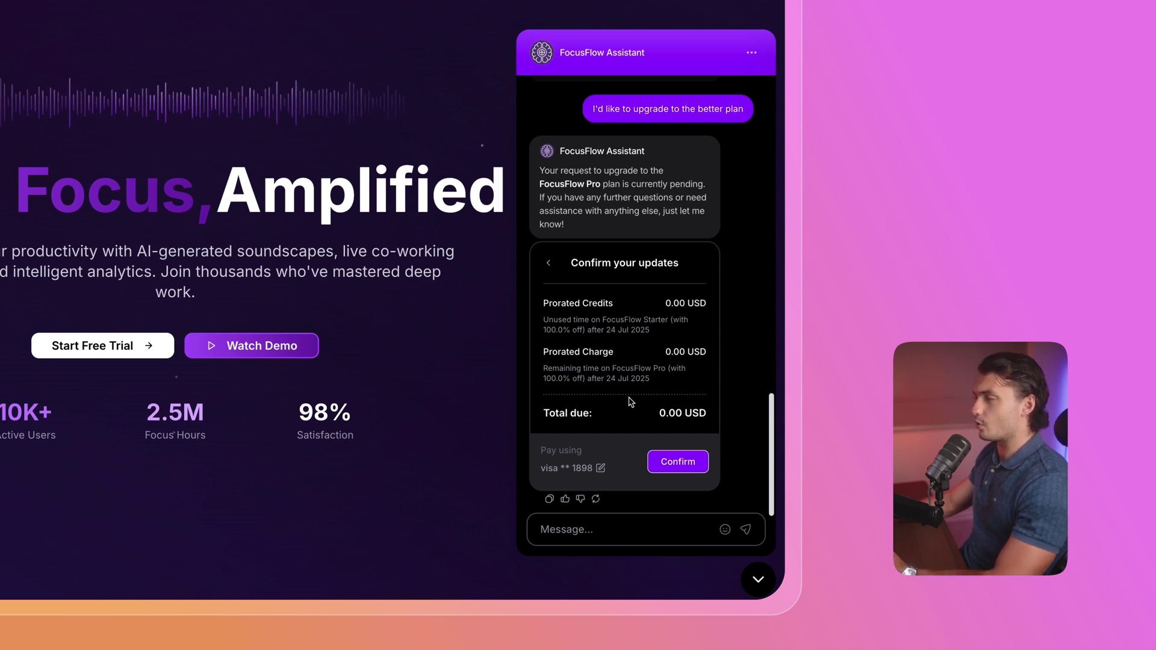
{"action": "left_click", "coordinate": [681, 476]}
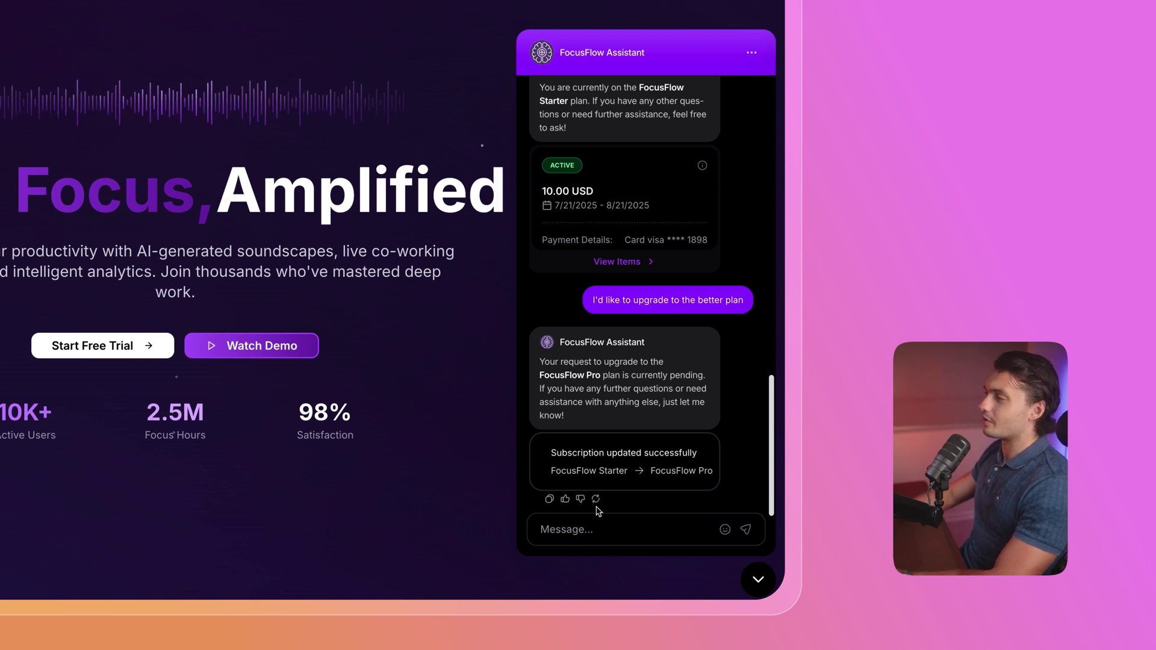
{"action": "left_click", "coordinate": [620, 528]}
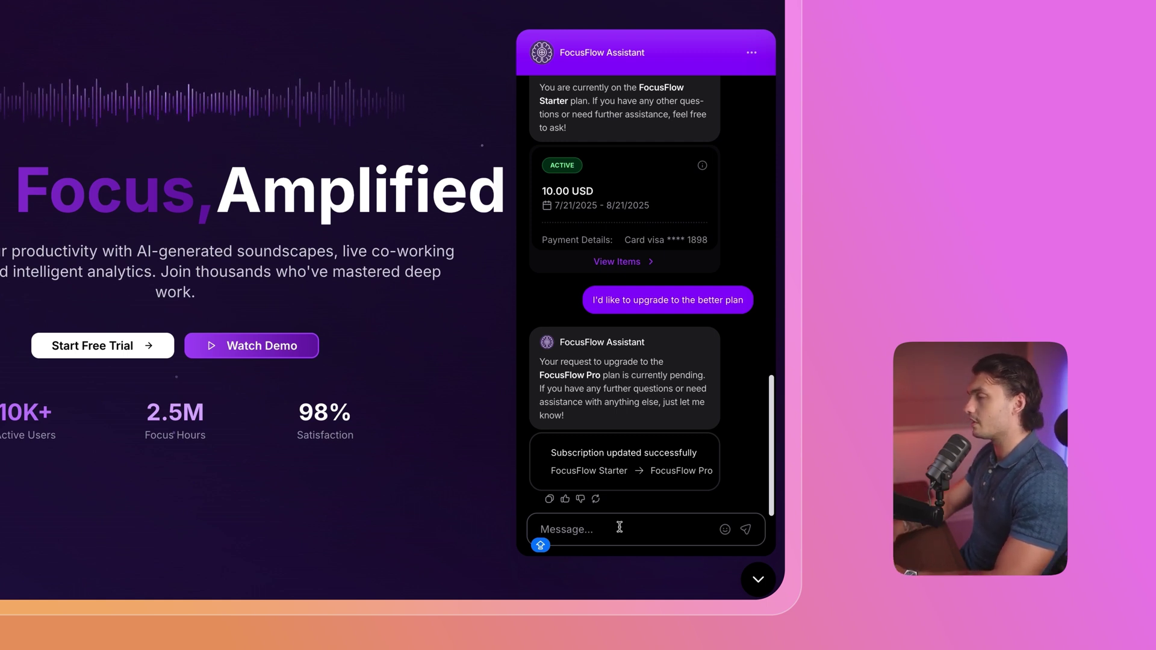
Send the message 'I'd like to change my billing address' to the assistant.
{"action": "type", "text": "I"}
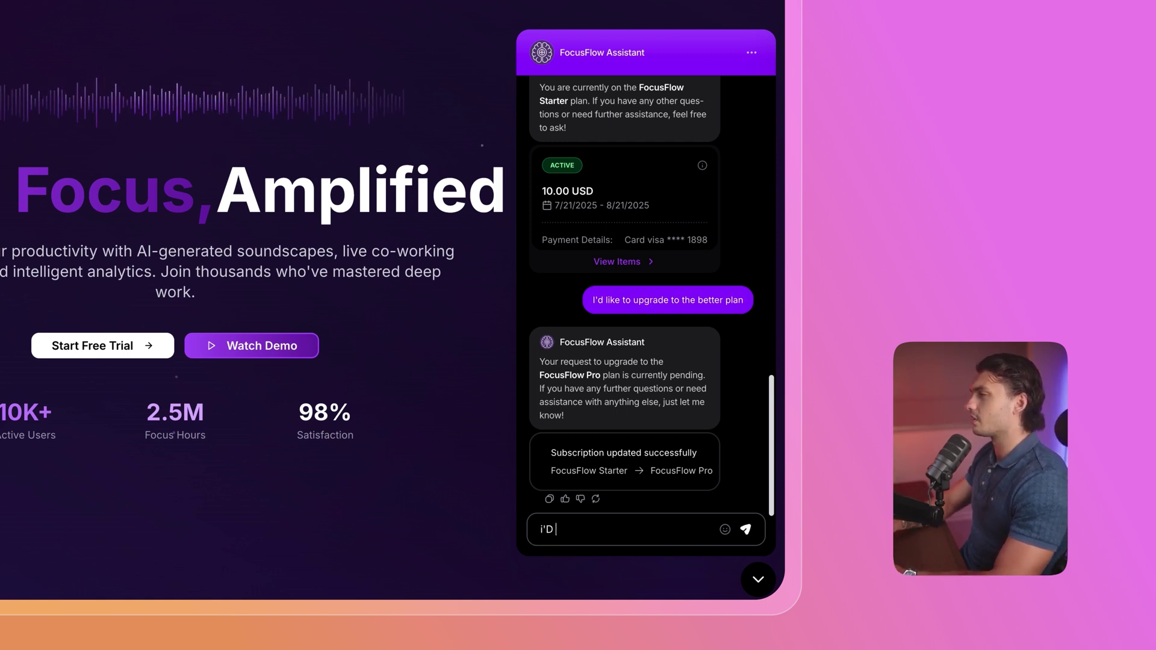
{"action": "key", "text": "BackSpace"}
{"action": "type", "text": "I'd like"}
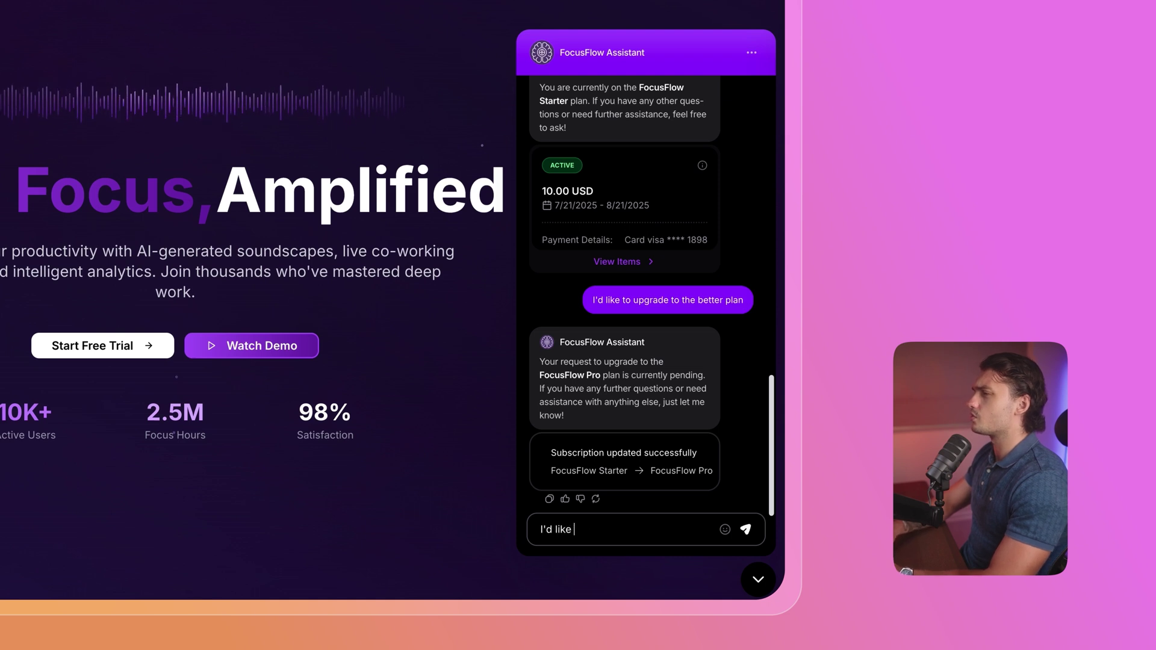
{"action": "type", "text": " to change my billing address"}
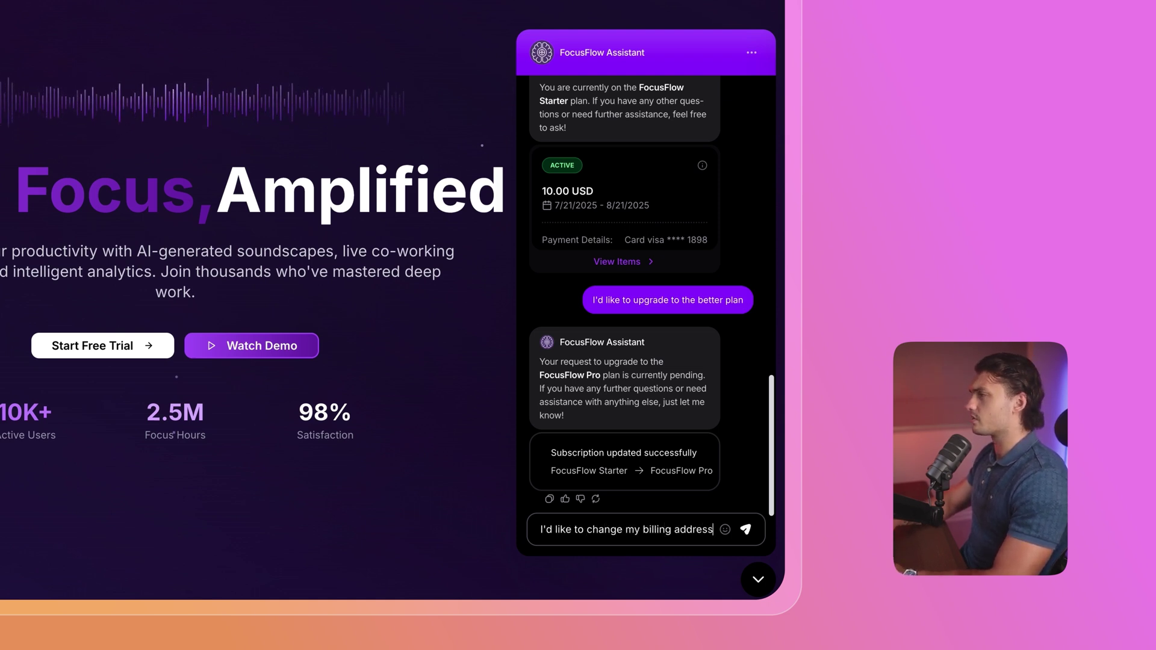
{"action": "key", "text": "Return"}
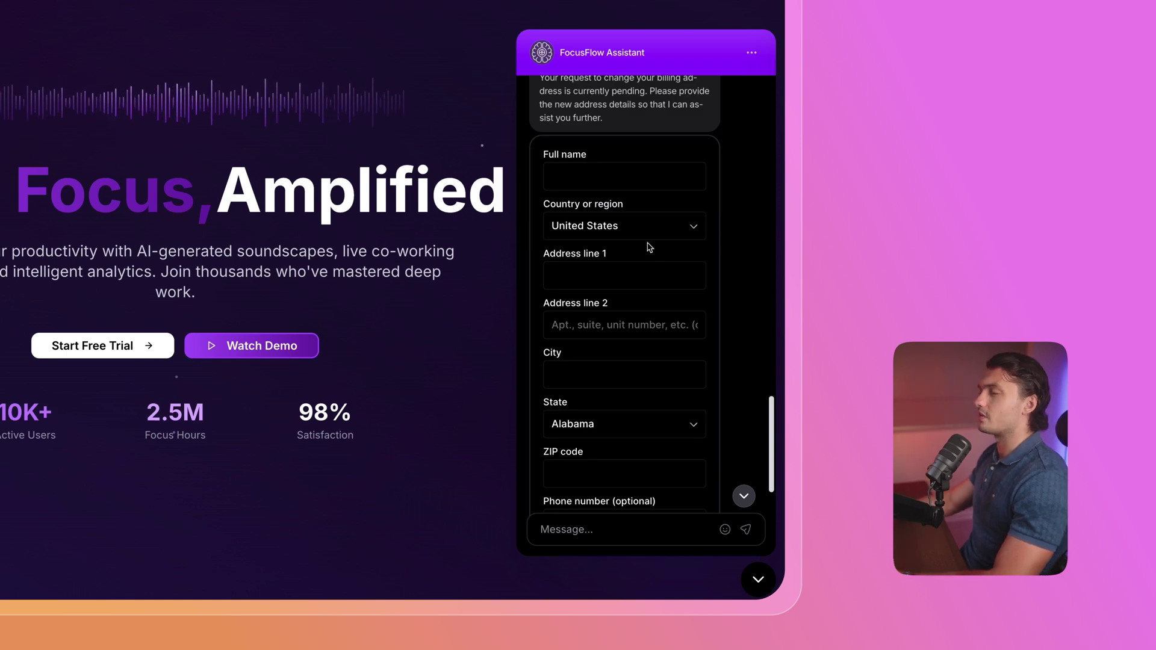
Fill in the address form with the customer's name, submit Update Address, and confirm the change.
{"action": "scroll", "coordinate": [602, 313], "scroll_direction": "down", "scroll_amount": 1}
{"action": "scroll", "coordinate": [627, 341], "scroll_direction": "up", "scroll_amount": 1}
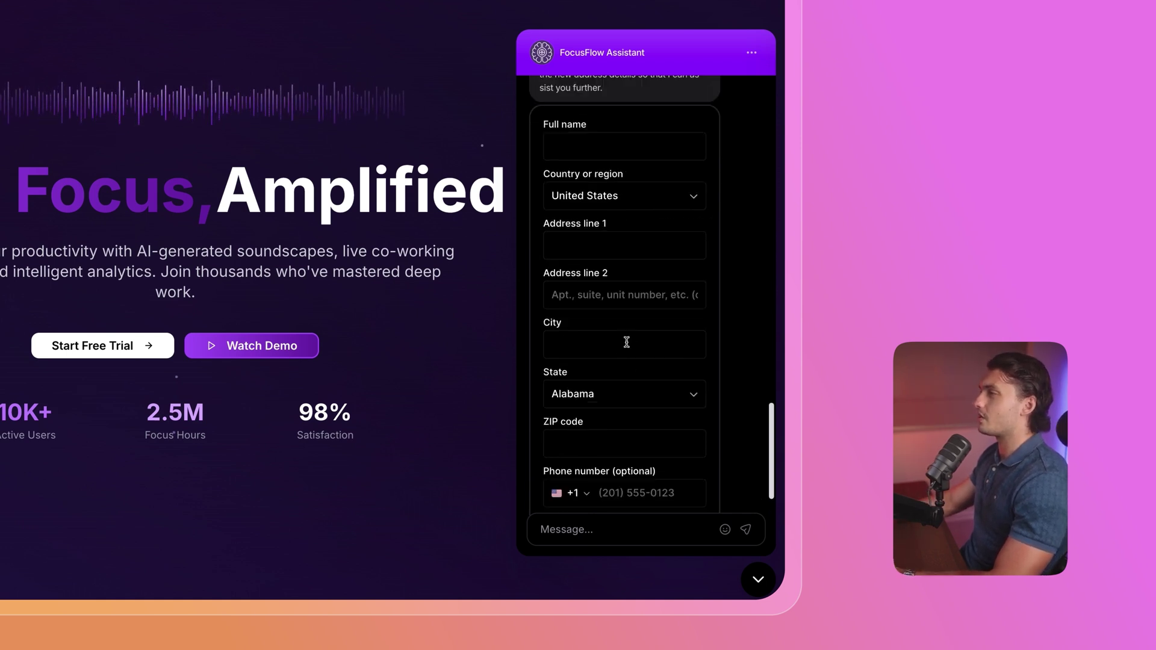
{"action": "left_click", "coordinate": [604, 167]}
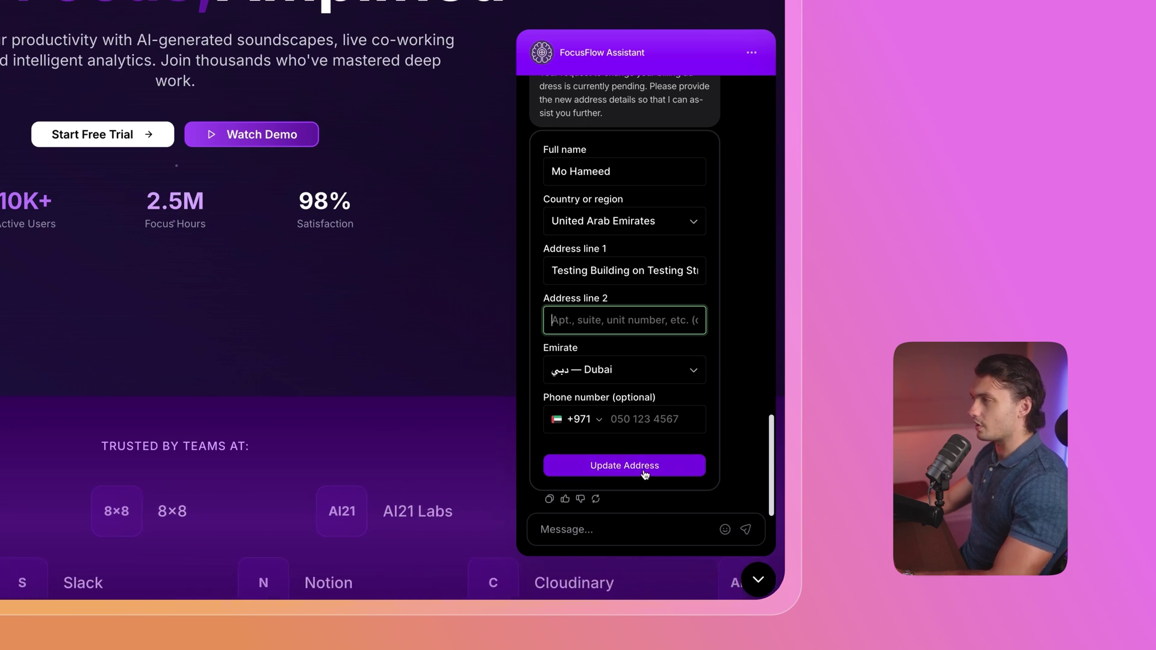
{"action": "left_click", "coordinate": [643, 472]}
{"action": "left_click", "coordinate": [660, 465]}
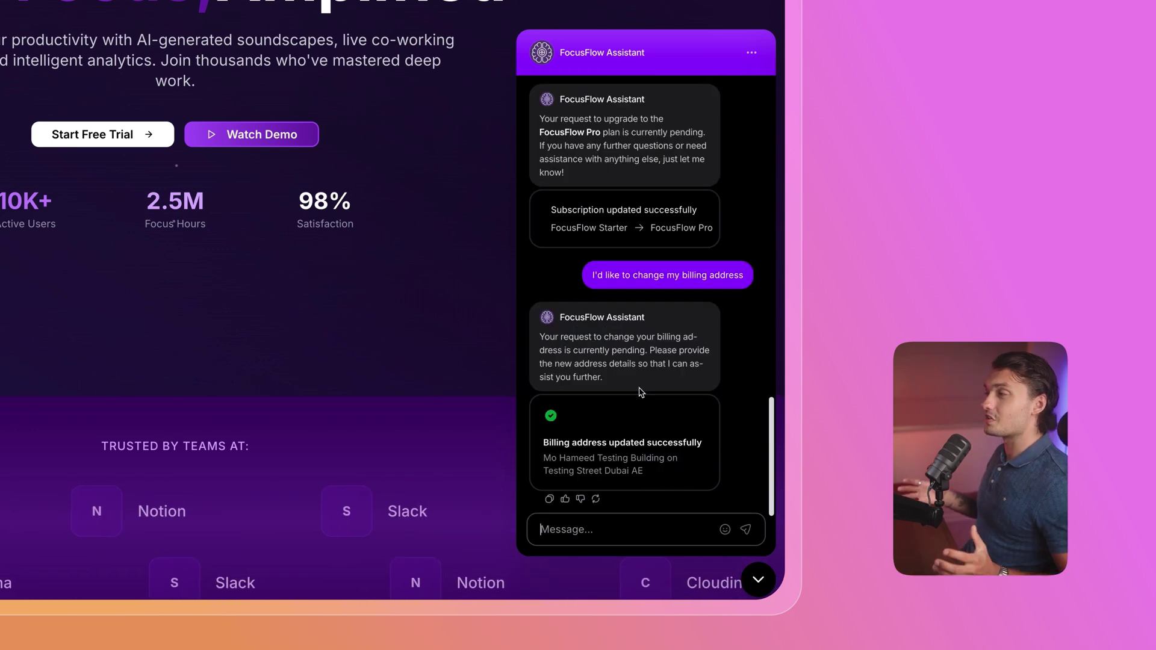